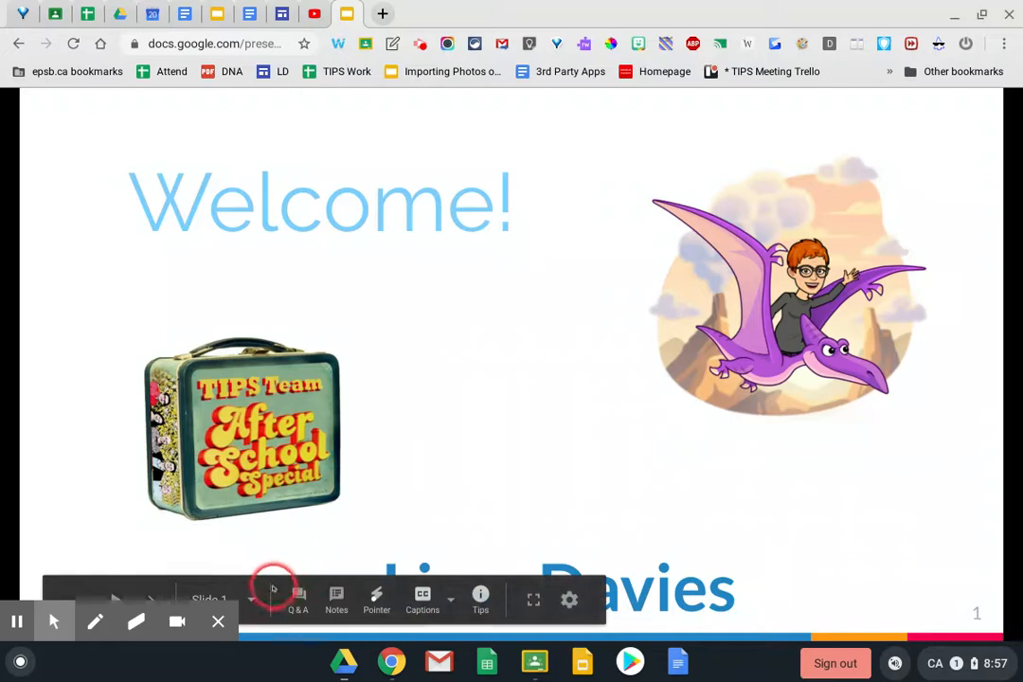
# Advance the slideshow from the Welcome! slide to the Explore the Explore Tool slide
pyautogui.click(450, 437)
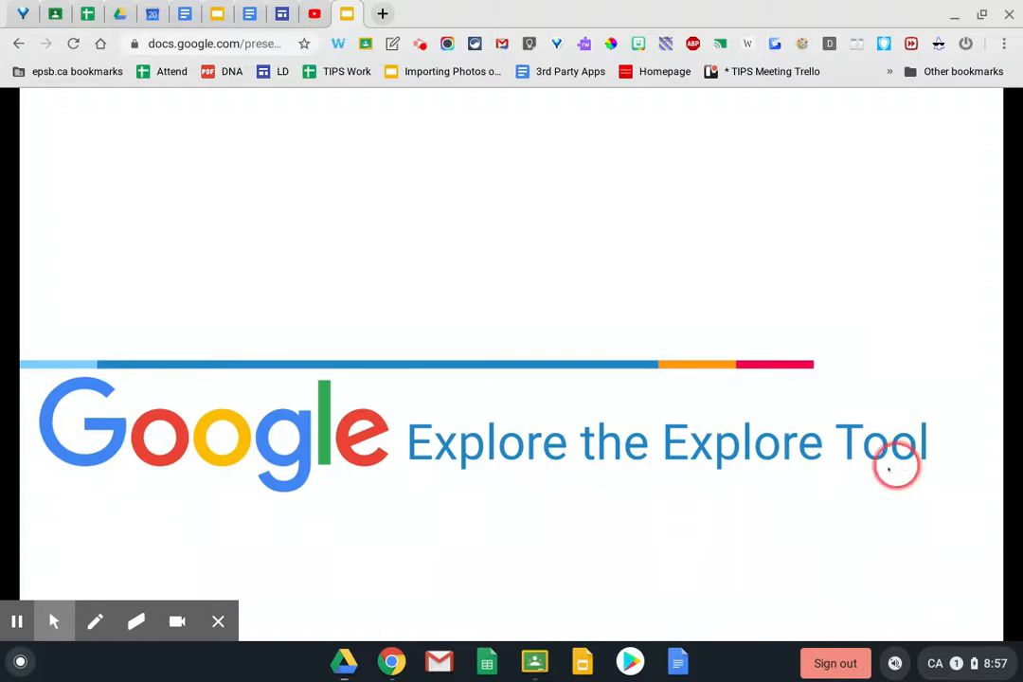
# On the Learning and Technology site, open After School Specials from the Resources menu
pyautogui.click(286, 17)
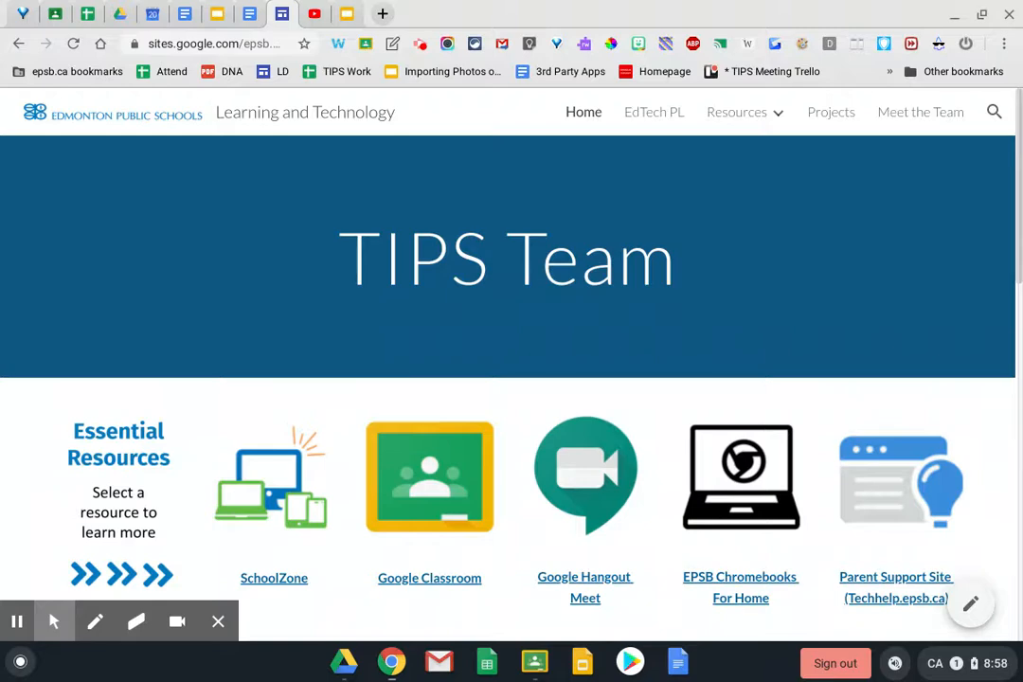
pyautogui.scroll(-3, 253, 268)
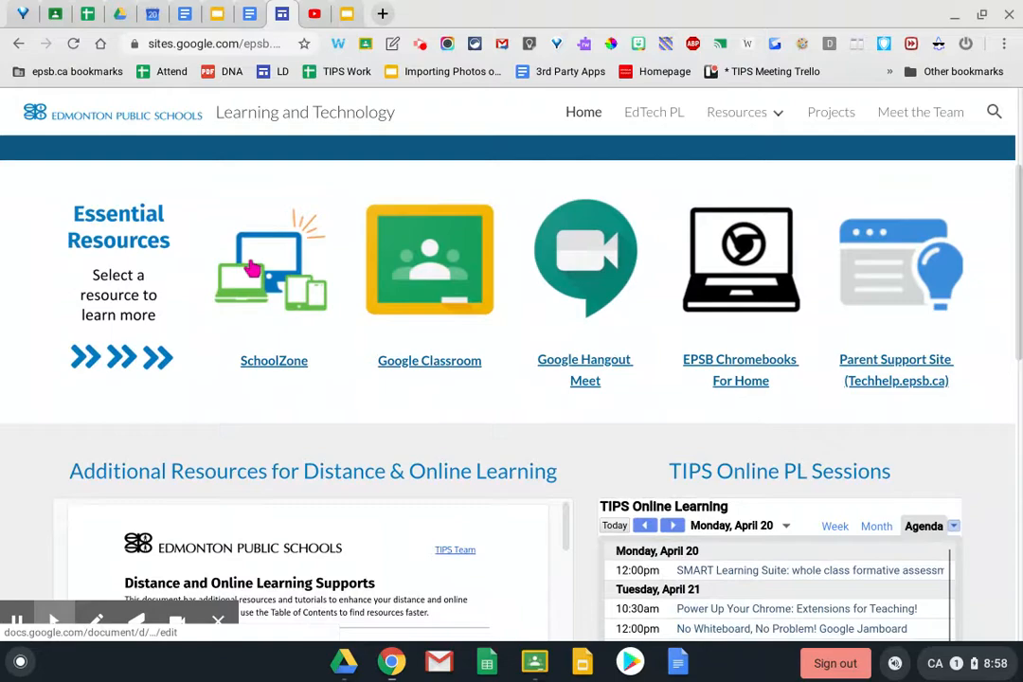
pyautogui.scroll(-5, 254, 268)
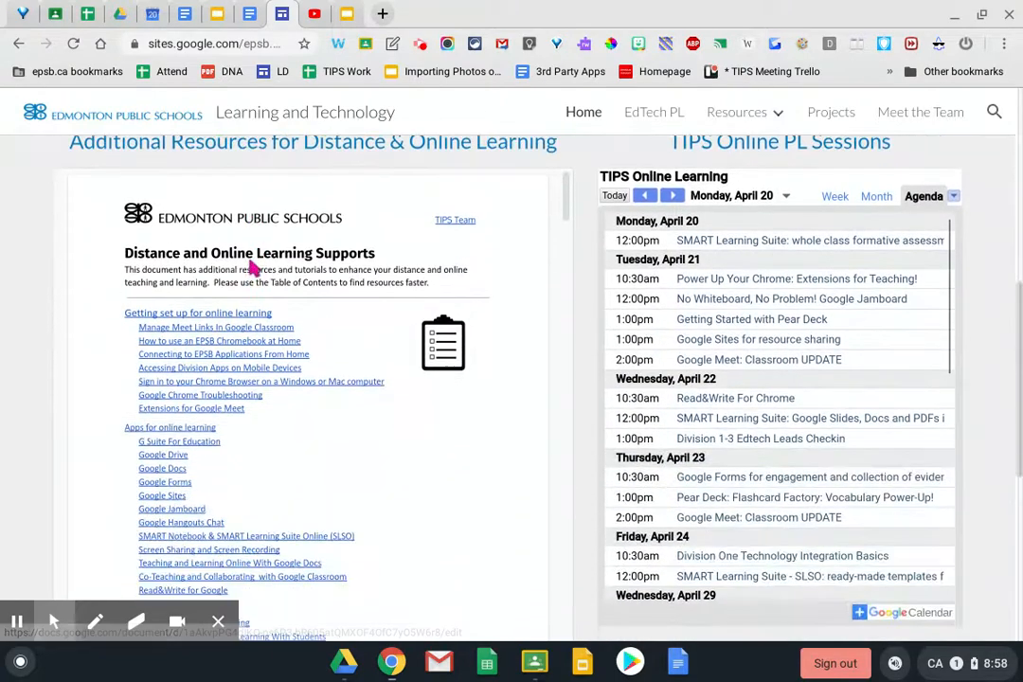
pyautogui.scroll(-3, 254, 268)
pyautogui.scroll(3, 253, 268)
pyautogui.scroll(8, 416, 169)
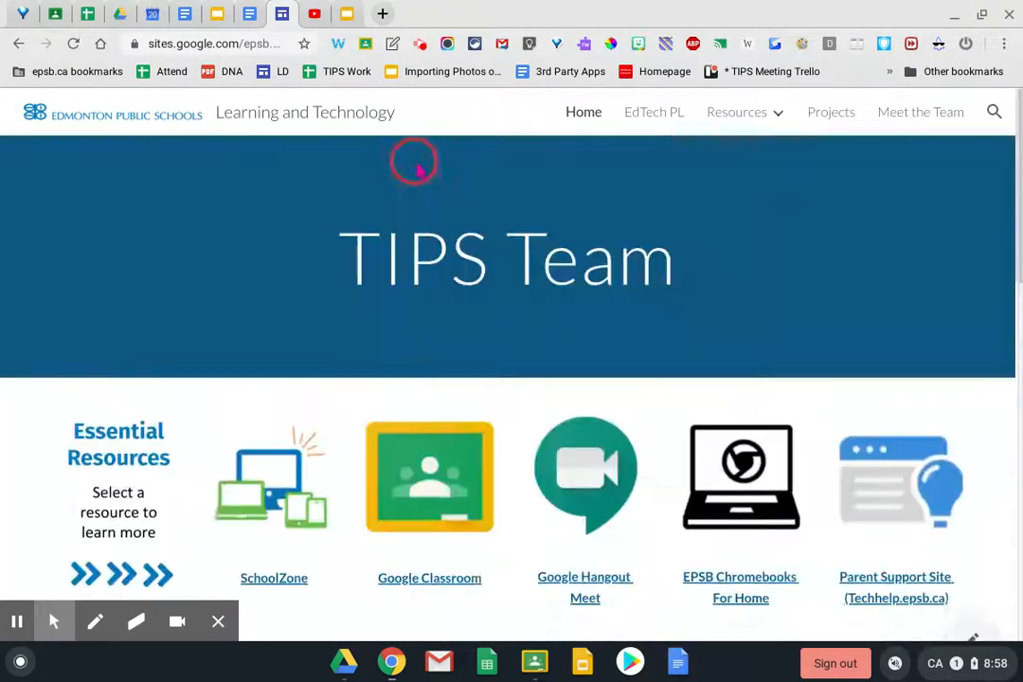
pyautogui.click(752, 116)
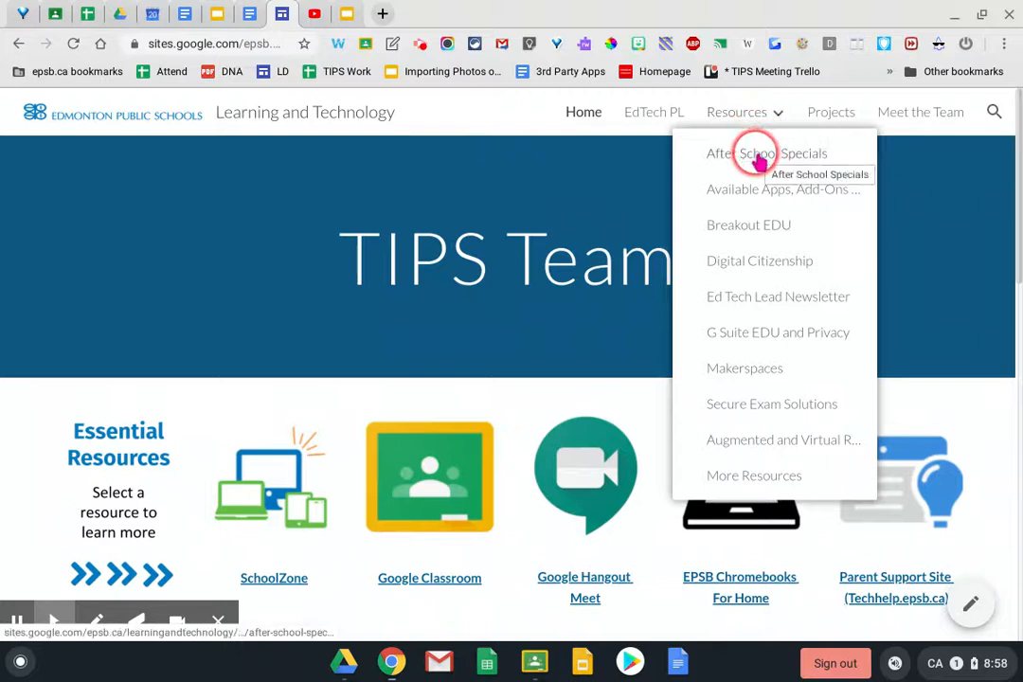
pyautogui.click(760, 163)
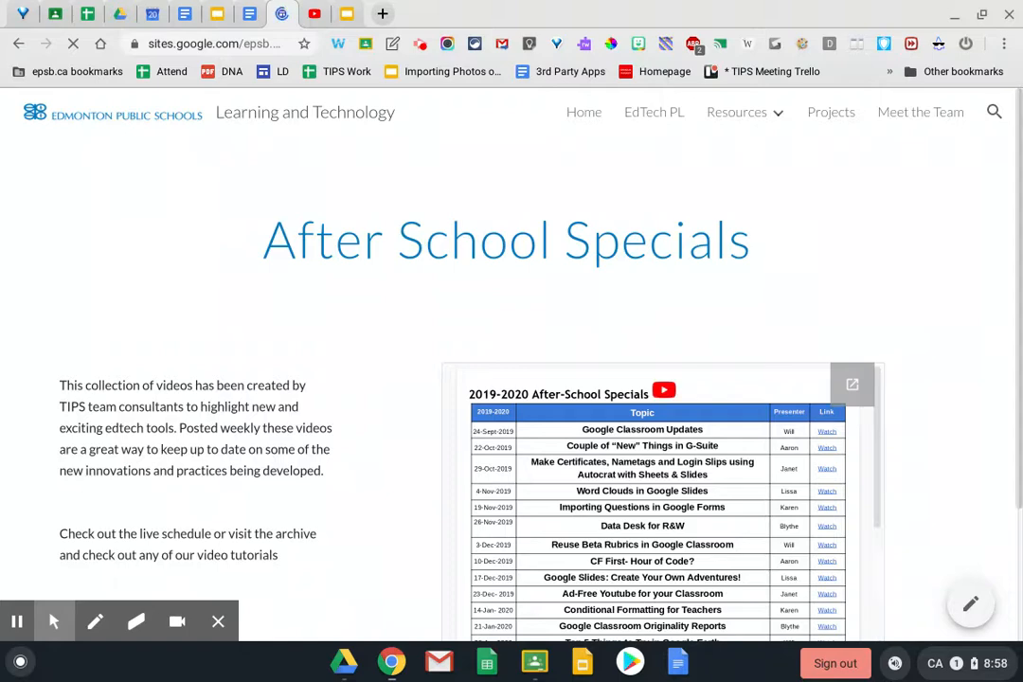
pyautogui.scroll(-1, 658, 502)
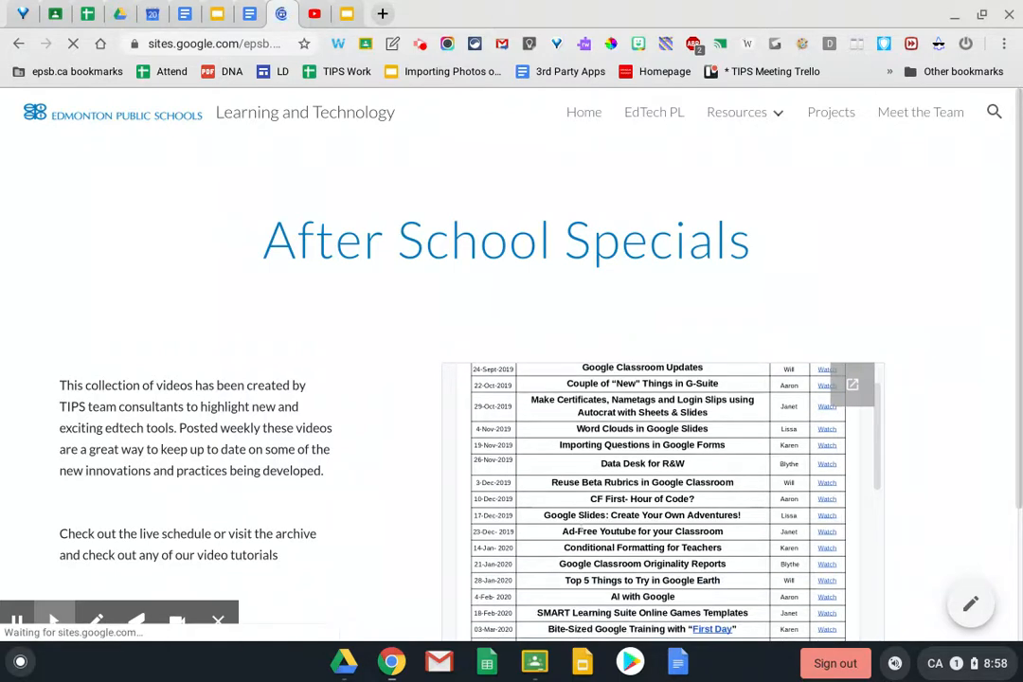
# Switch to the After School Specials YouTube playlist of 104 videos
pyautogui.click(315, 15)
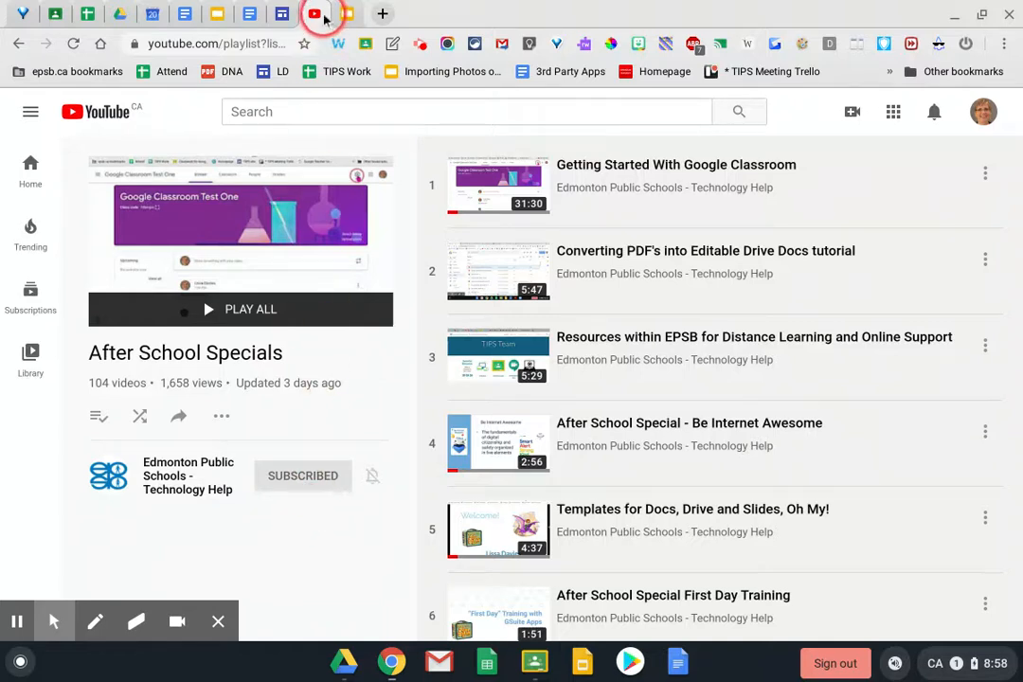
# In the History of cats document, open Explore and view its full list of suggested topics
pyautogui.click(251, 16)
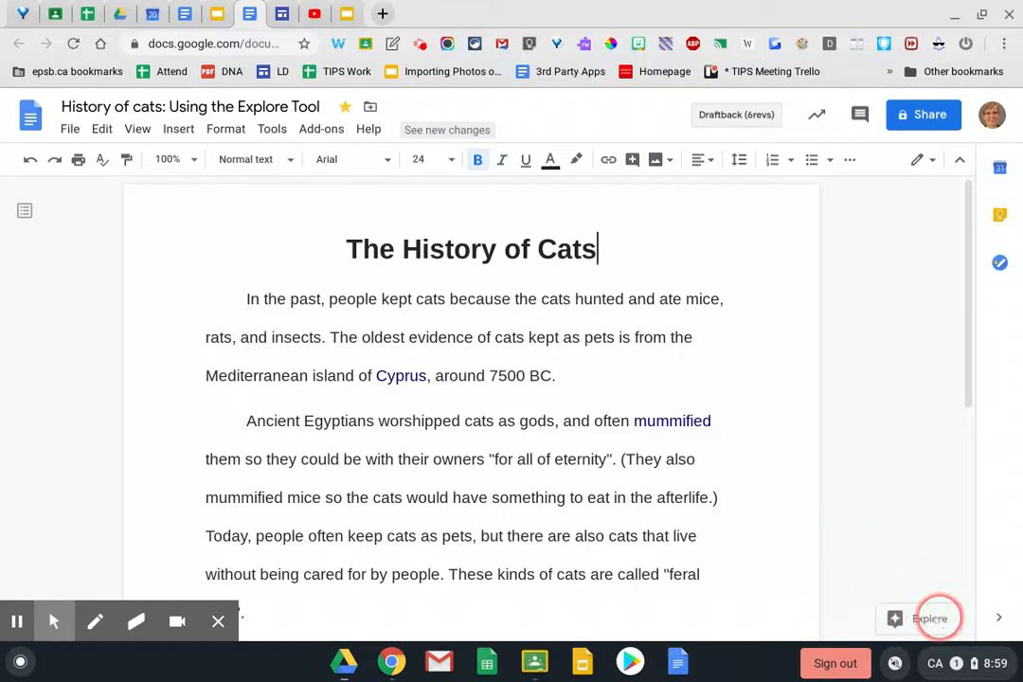
pyautogui.click(918, 617)
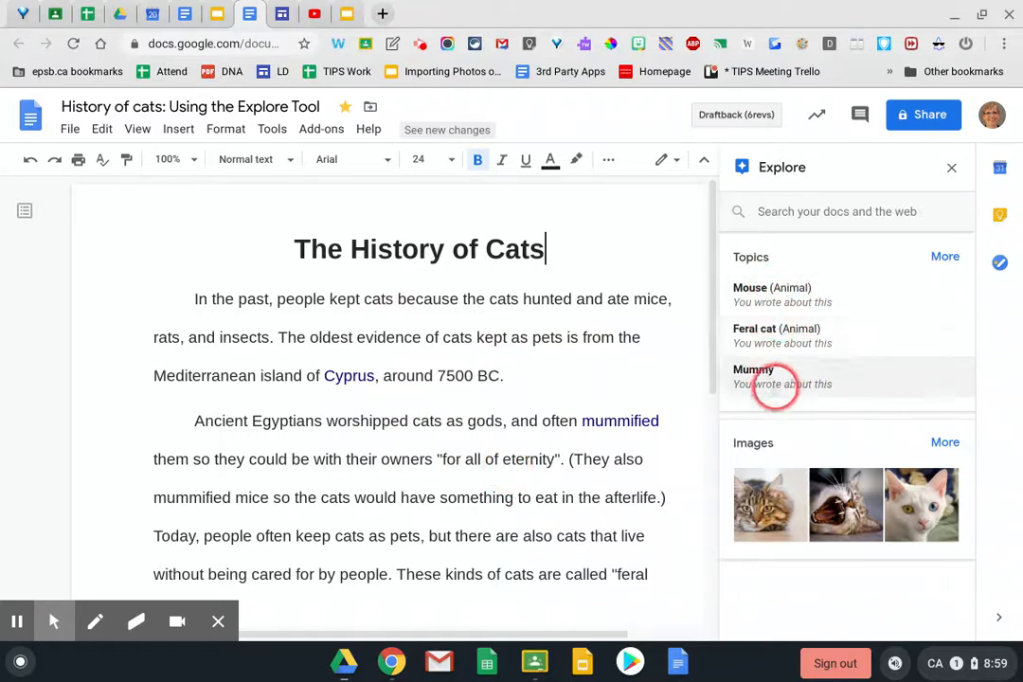
pyautogui.click(936, 257)
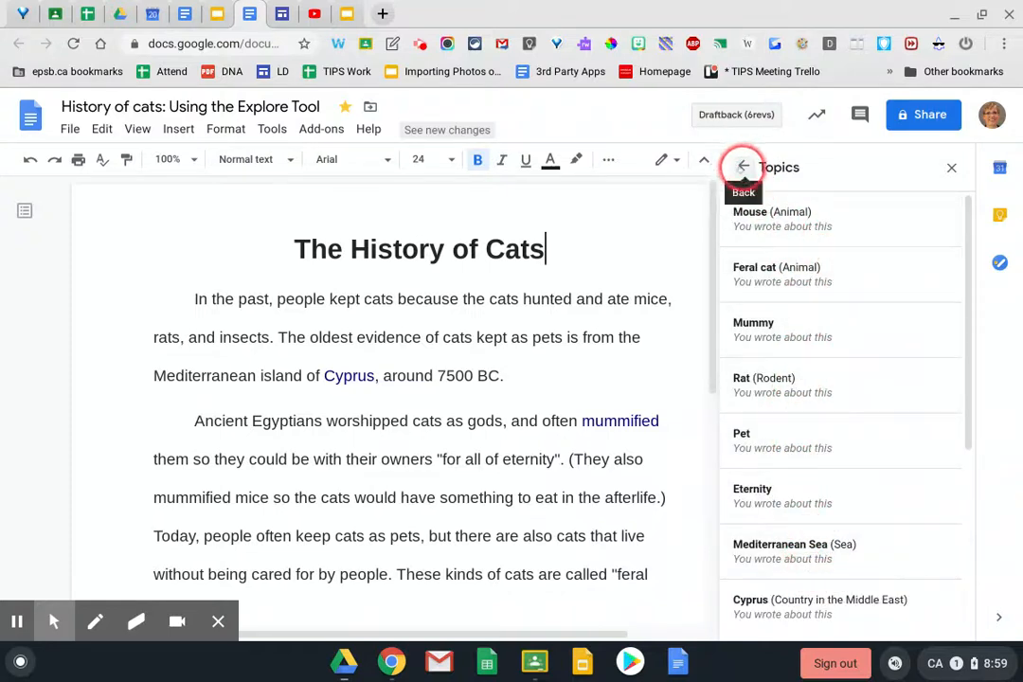
pyautogui.click(743, 167)
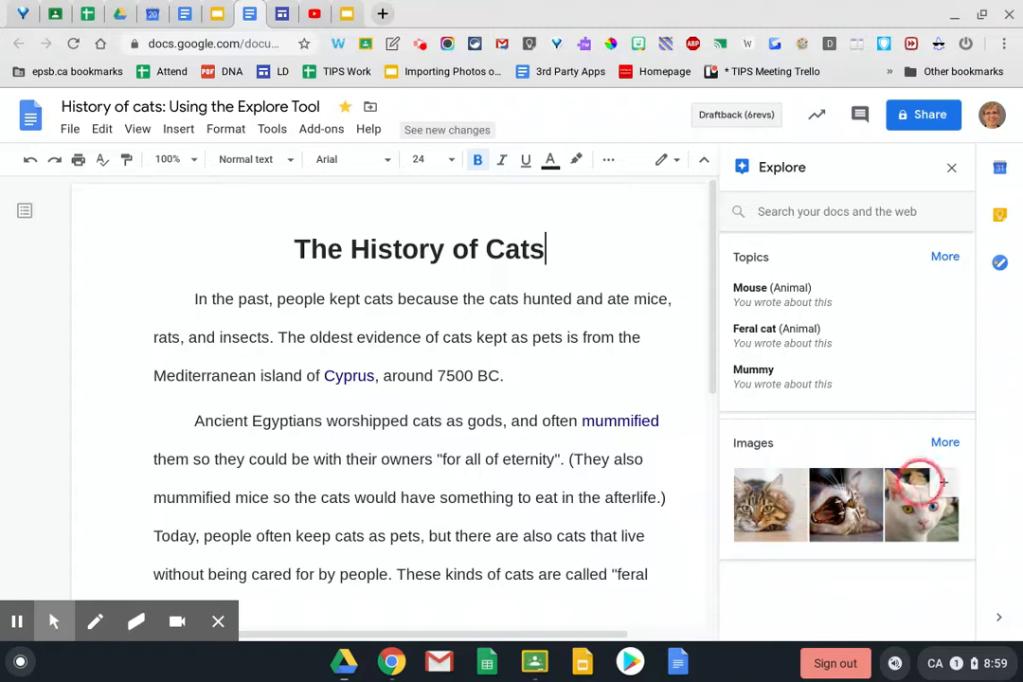
# Browse all of Explore's suggested cat images, then return to the overview
pyautogui.click(945, 443)
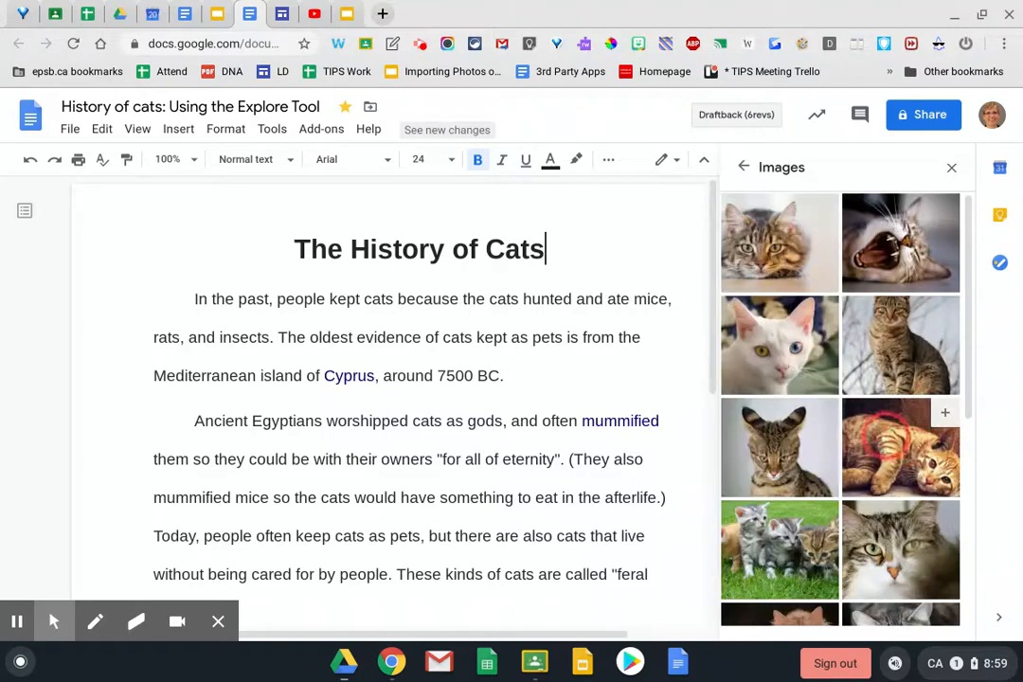
pyautogui.scroll(-5, 826, 434)
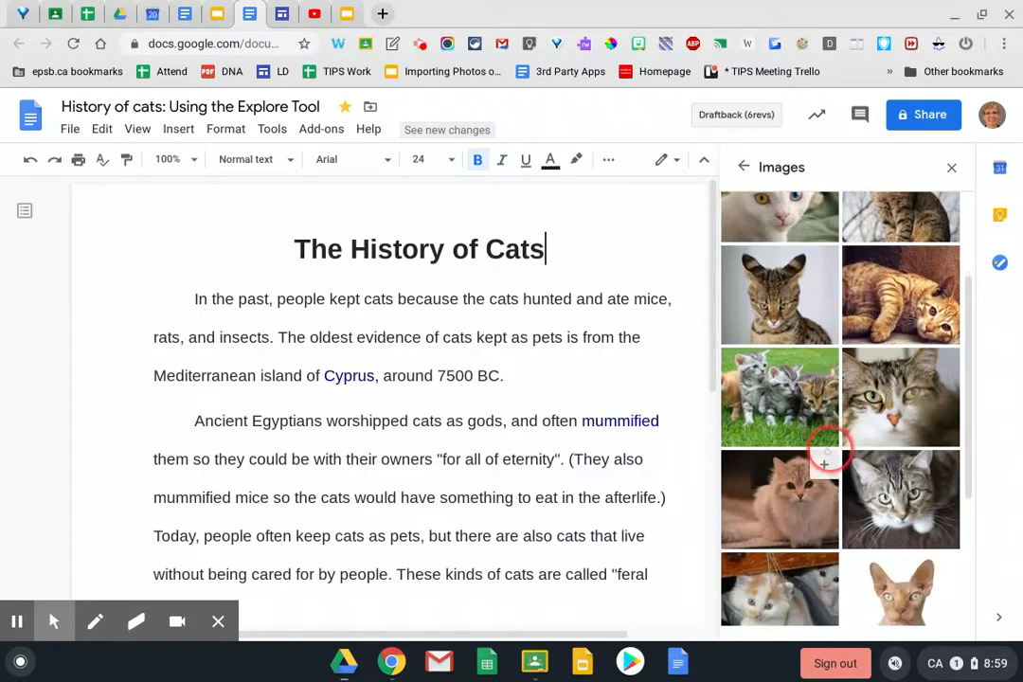
pyautogui.scroll(5, 824, 426)
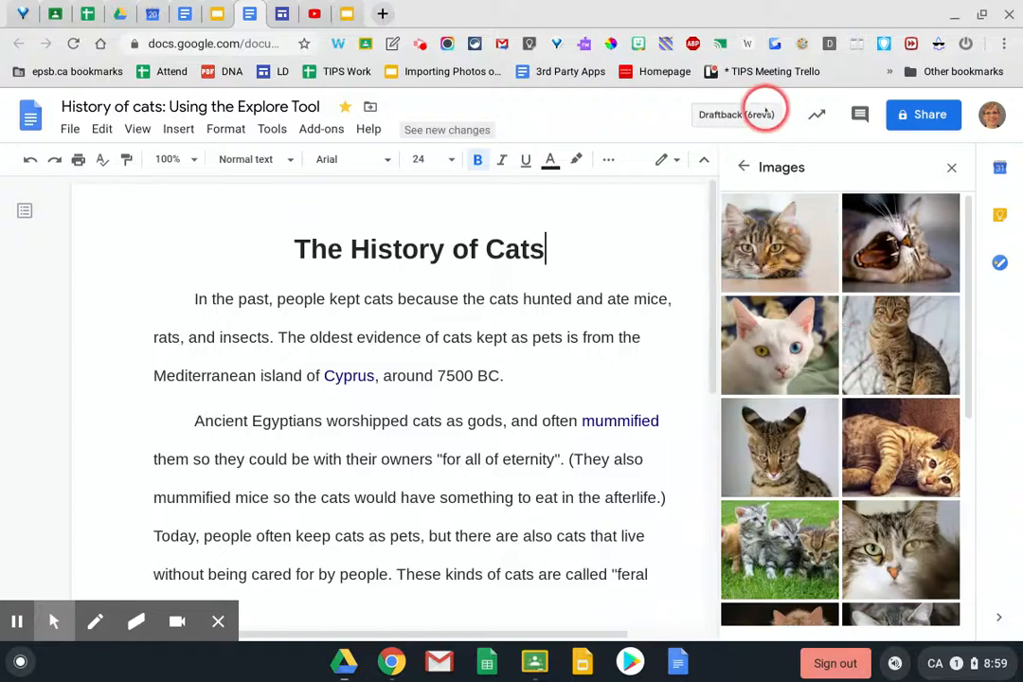
pyautogui.click(744, 167)
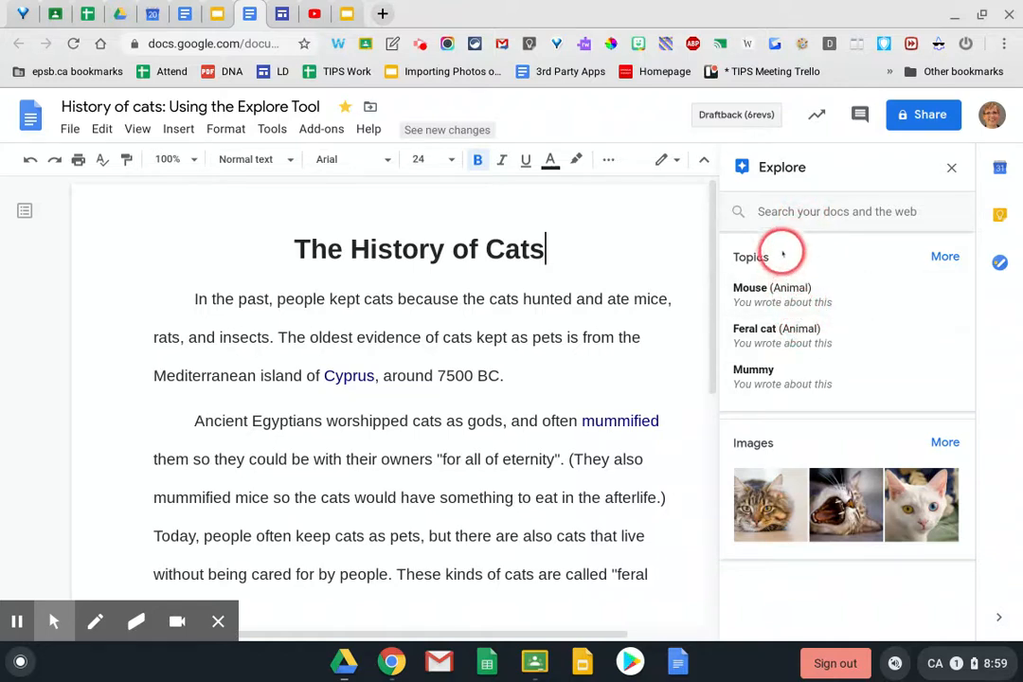
# Search Explore for 'history of cats'
pyautogui.click(776, 214)
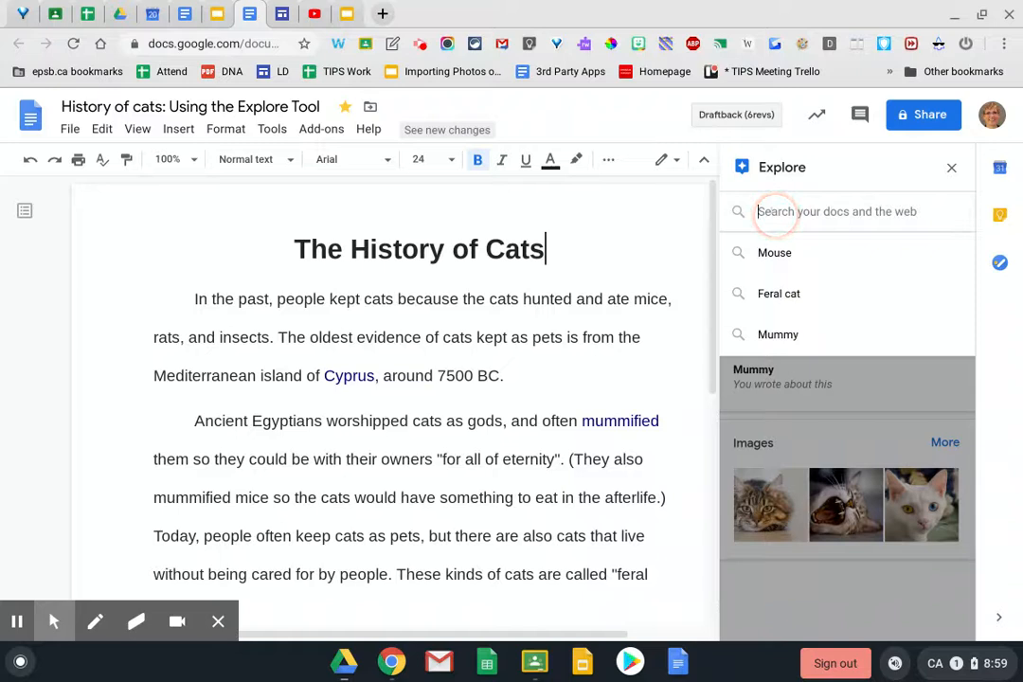
pyautogui.write('history')
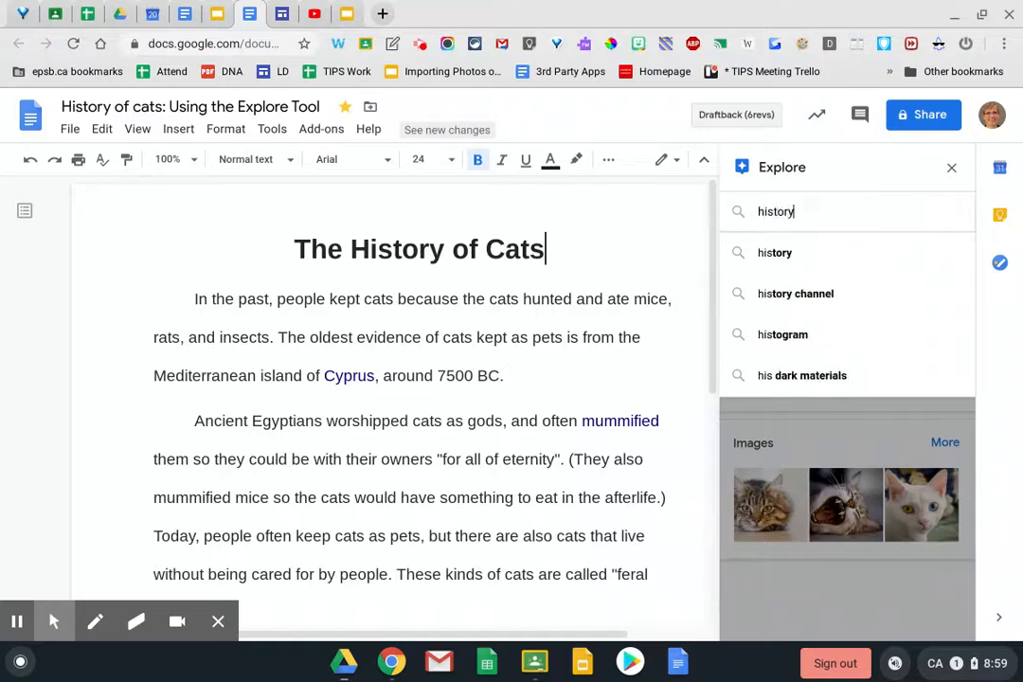
pyautogui.write(' of cats')
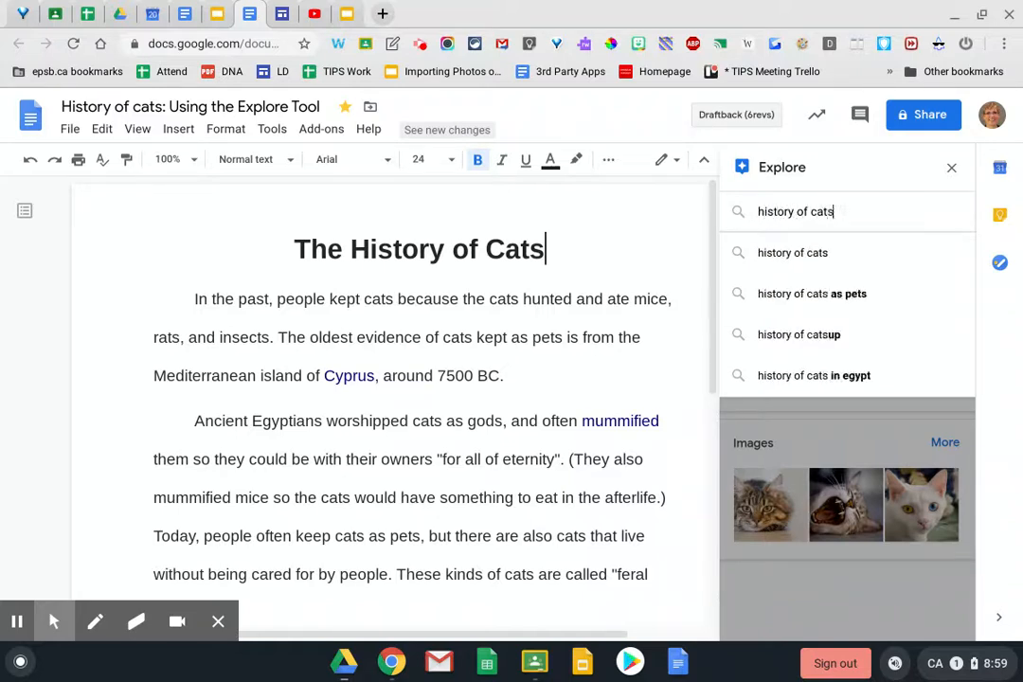
pyautogui.press('Return')
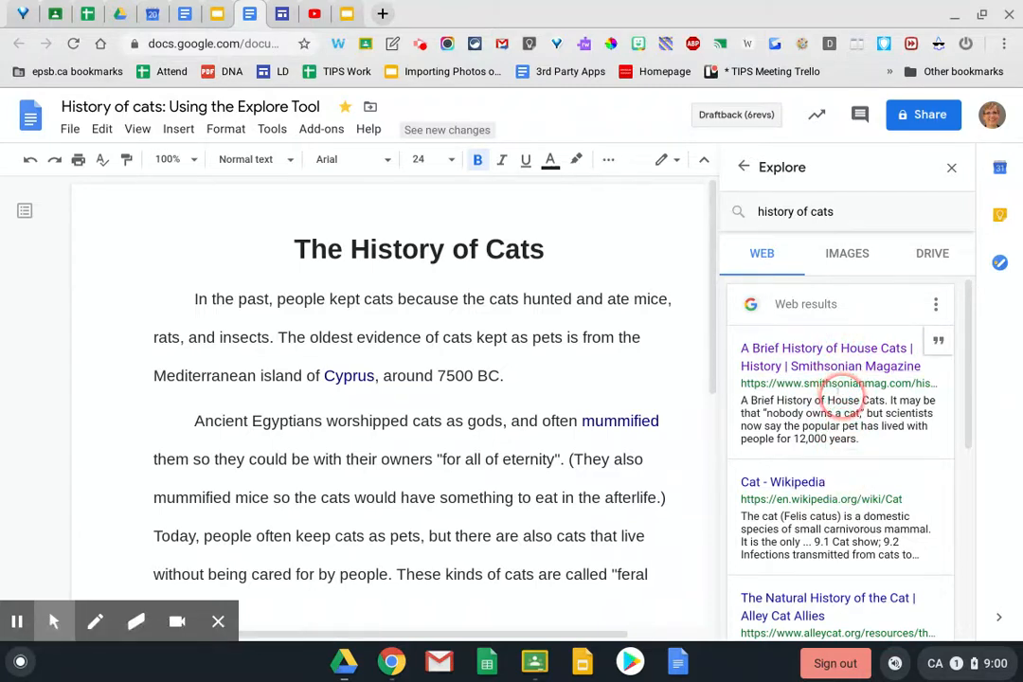
# Skim the web results, then open the full Google results for 'history of cats'
pyautogui.scroll(-3, 837, 398)
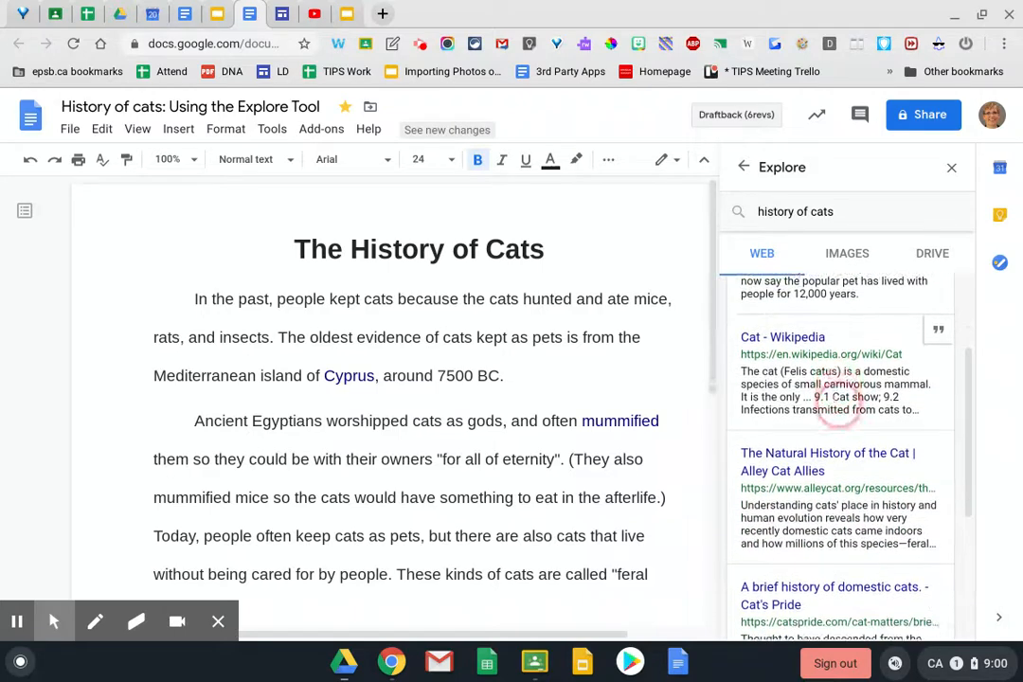
pyautogui.scroll(-1, 838, 398)
pyautogui.scroll(-2, 835, 416)
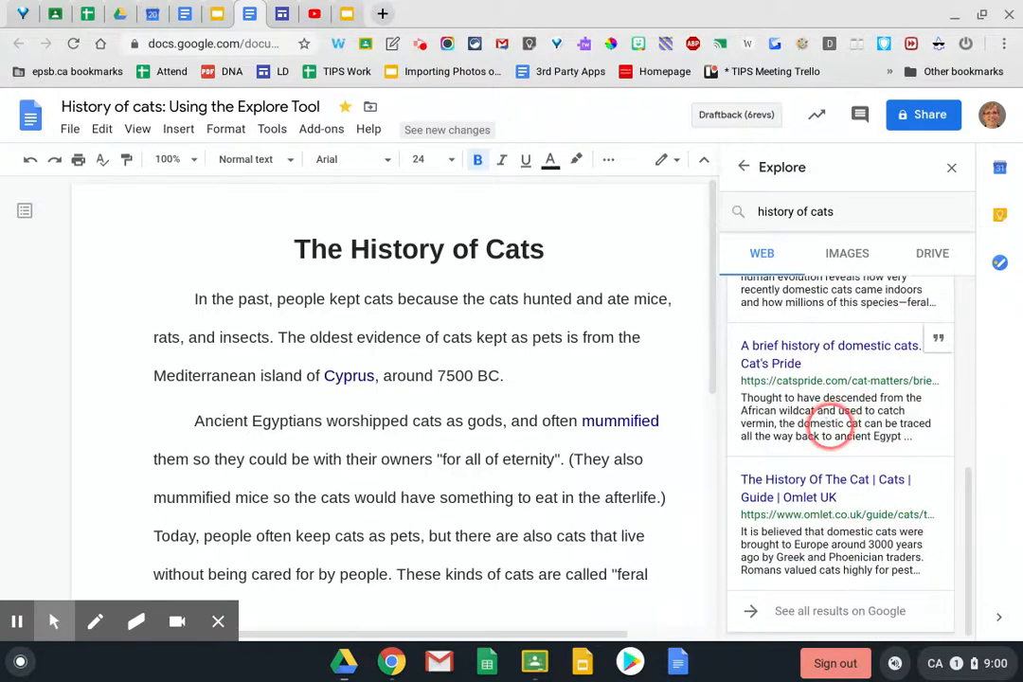
pyautogui.scroll(3, 829, 426)
pyautogui.scroll(-3, 828, 424)
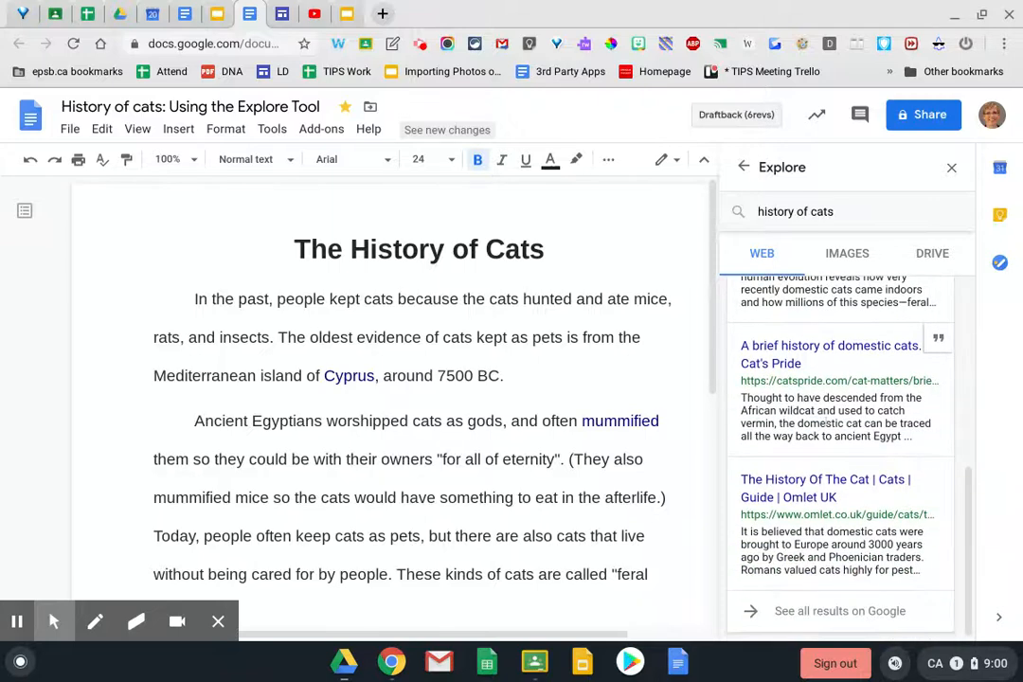
pyautogui.scroll(3, 838, 426)
pyautogui.scroll(-3, 838, 426)
pyautogui.click(843, 610)
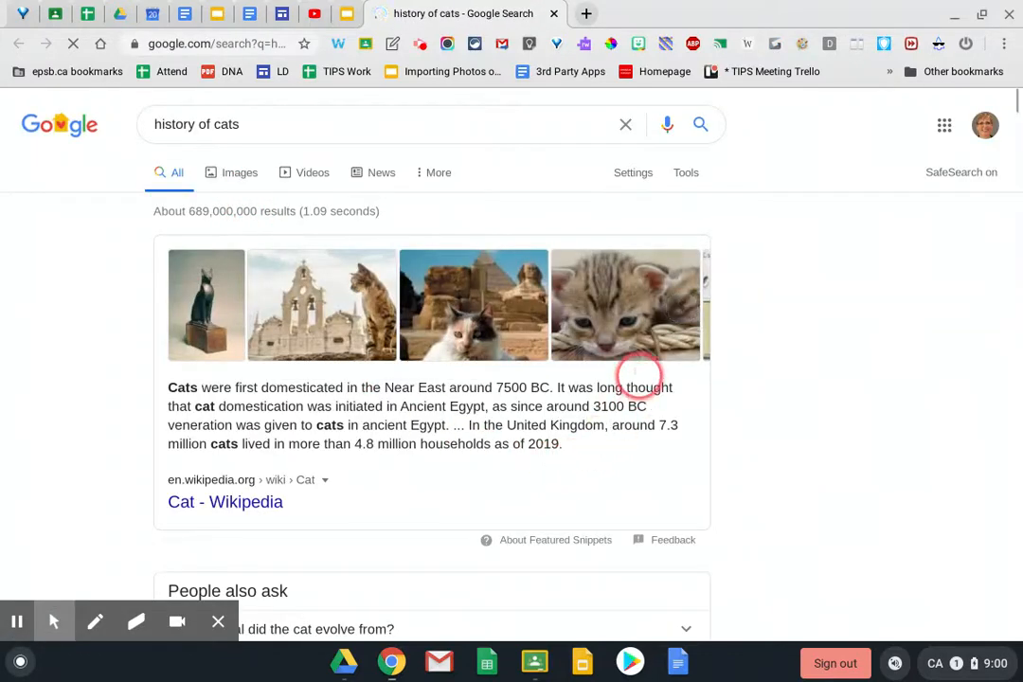
# Close the Google Search results tab to get back to the document's Explore web results
pyautogui.click(554, 16)
pyautogui.scroll(5, 894, 436)
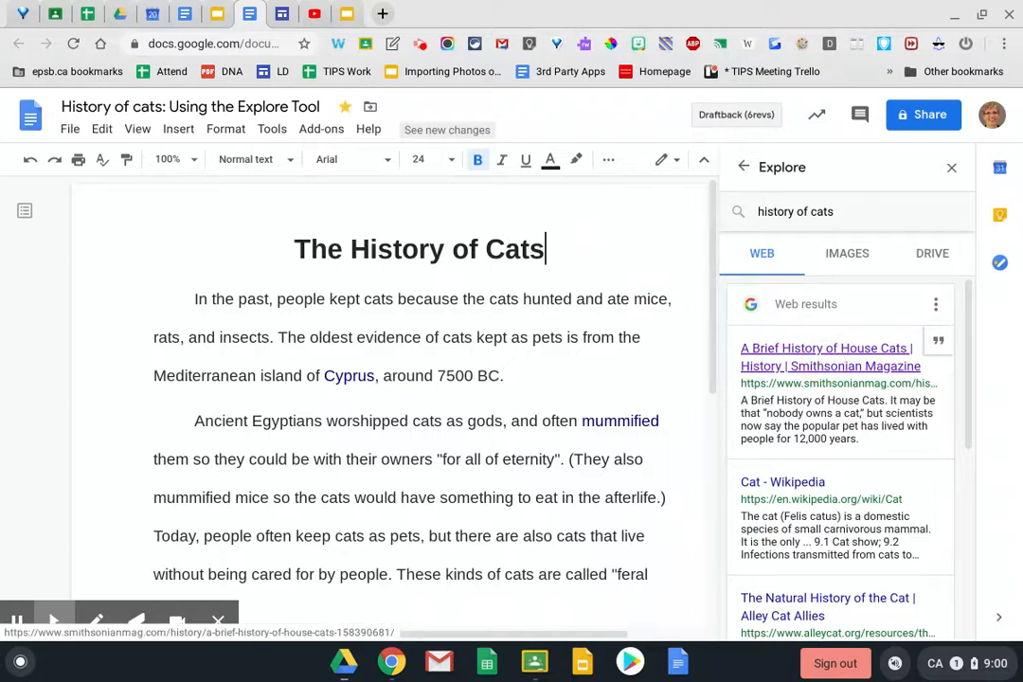
# Skim the Smithsonian 'A Brief History of House Cats' article, then return to the document
pyautogui.click(820, 366)
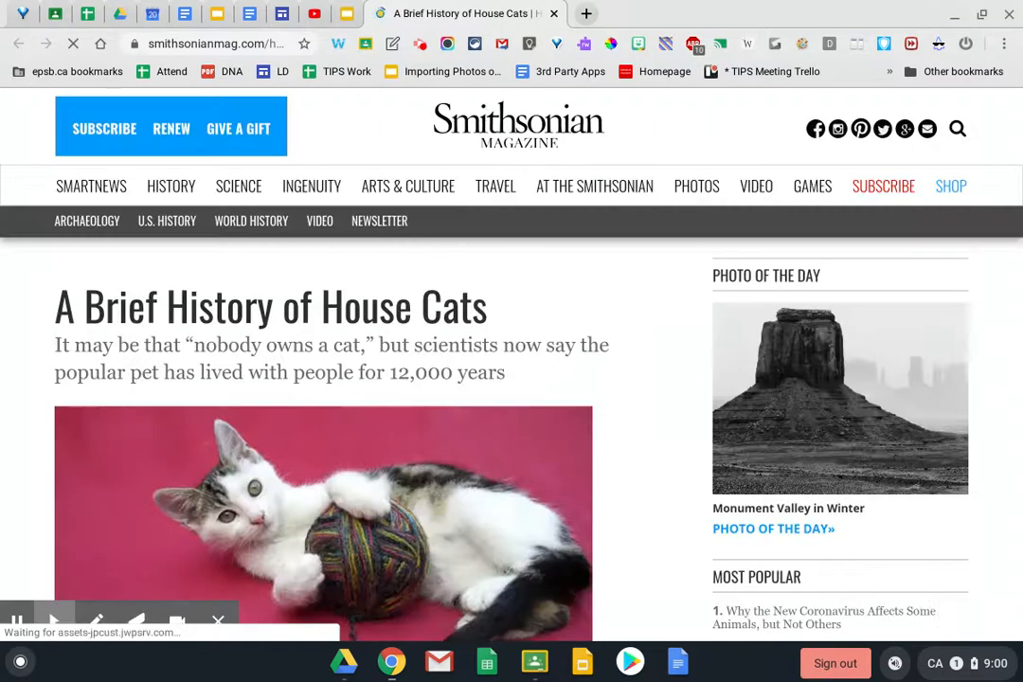
pyautogui.scroll(-3, 510, 402)
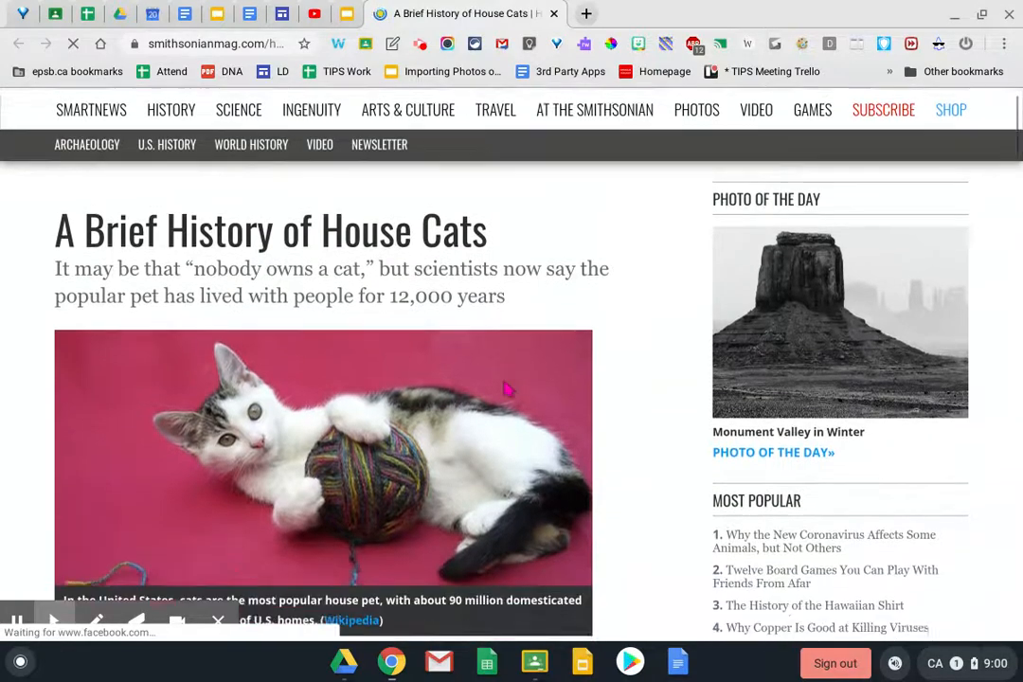
pyautogui.scroll(-5, 509, 402)
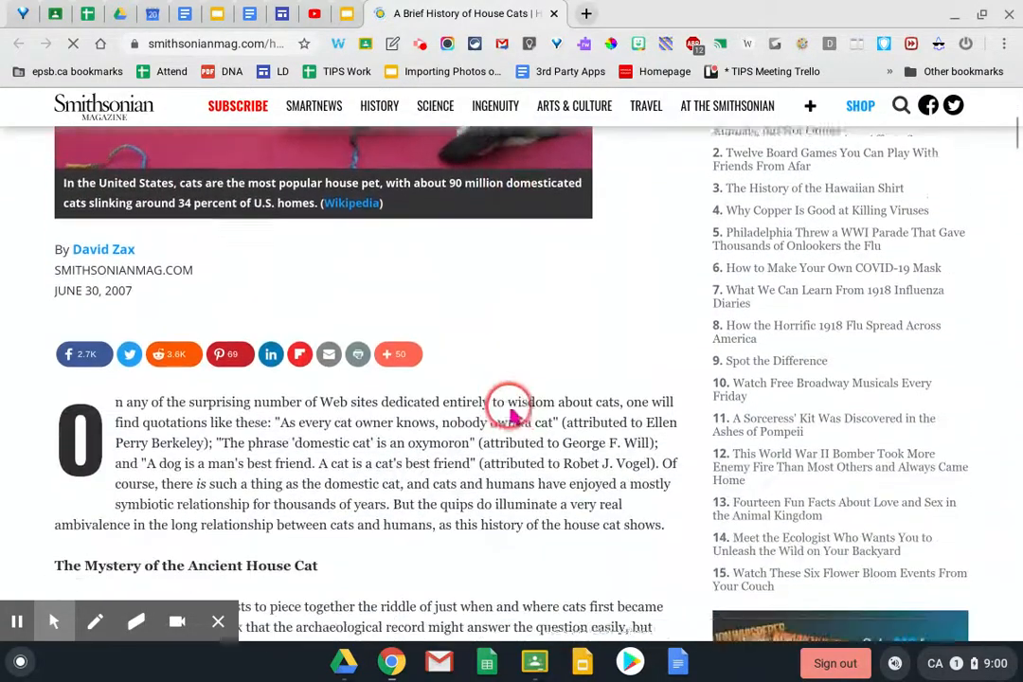
pyautogui.scroll(-1, 516, 431)
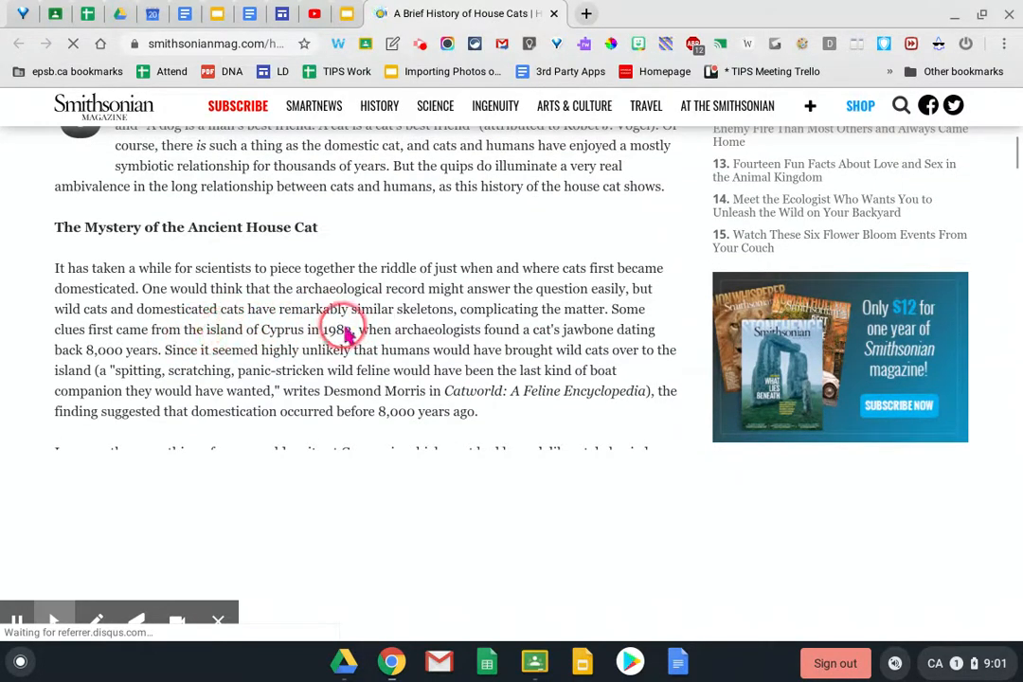
pyautogui.click(251, 16)
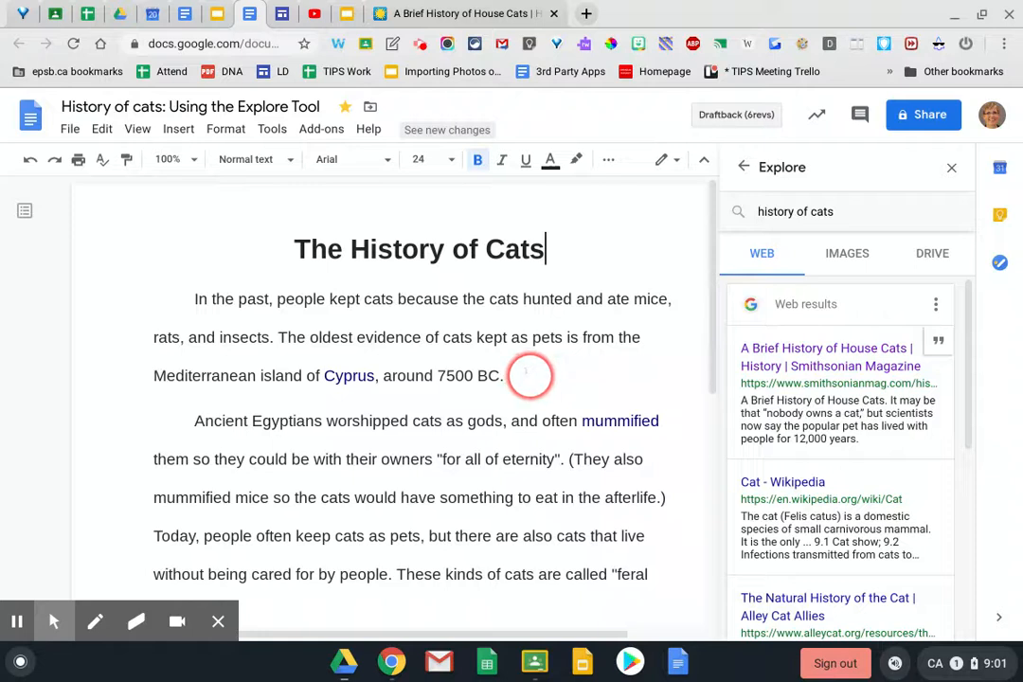
# Add an APA-format footnote after '7500 BC.' citing the Smithsonian house-cats article
pyautogui.click(529, 376)
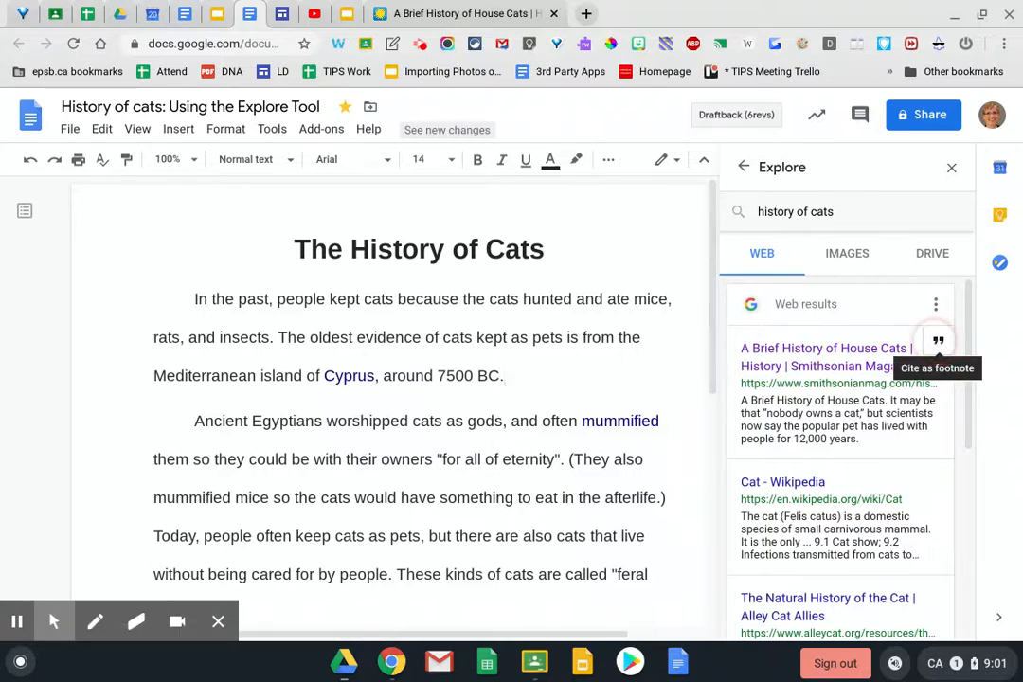
pyautogui.click(937, 341)
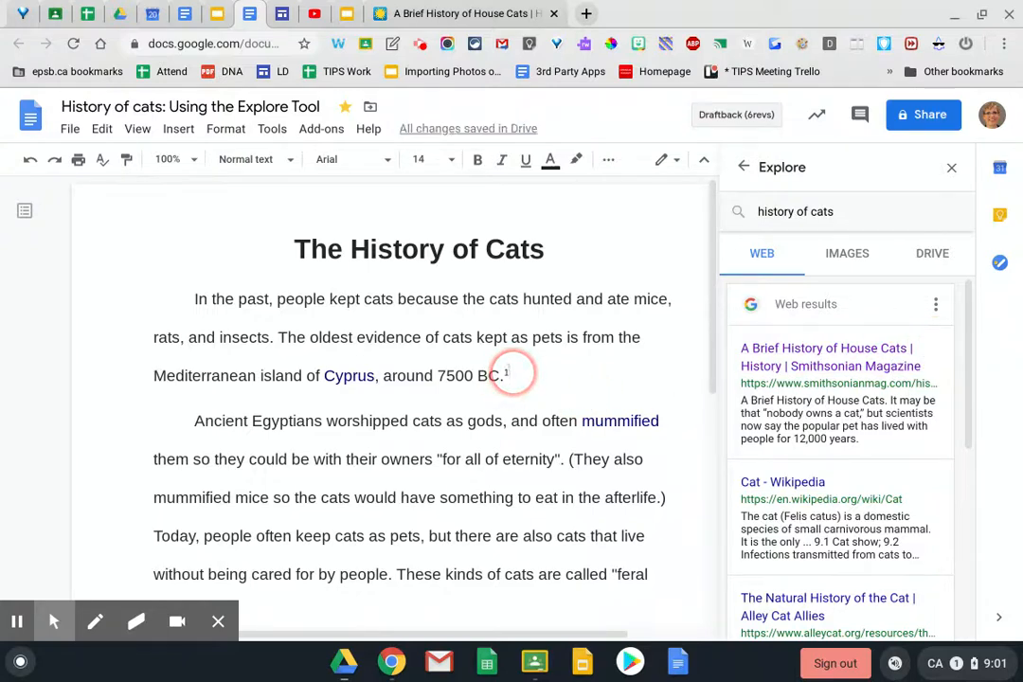
pyautogui.scroll(-7, 468, 449)
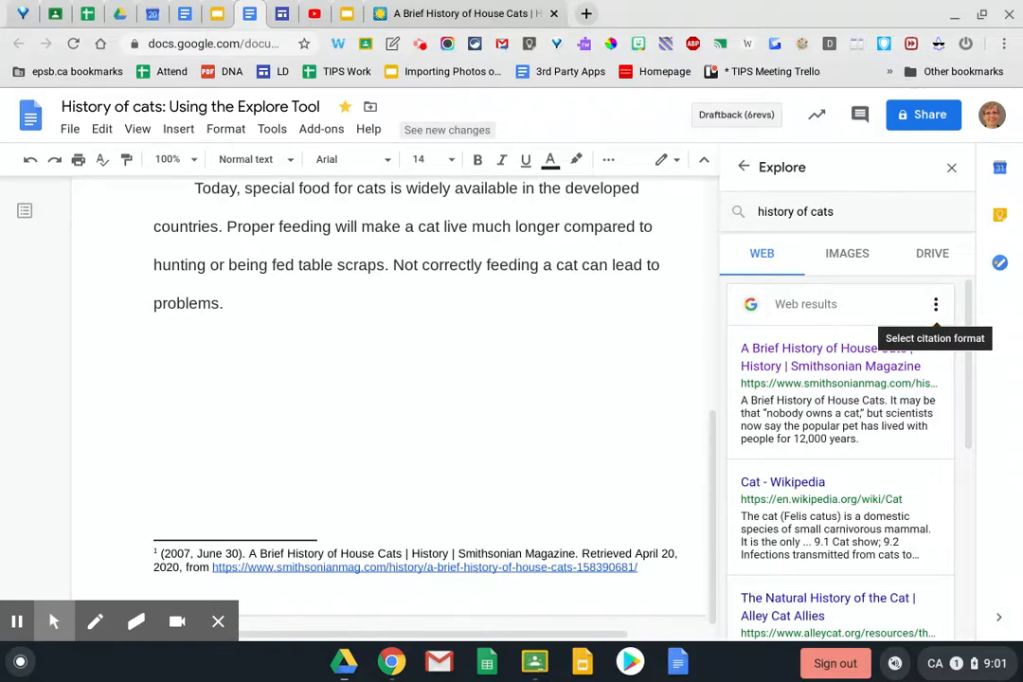
pyautogui.click(934, 304)
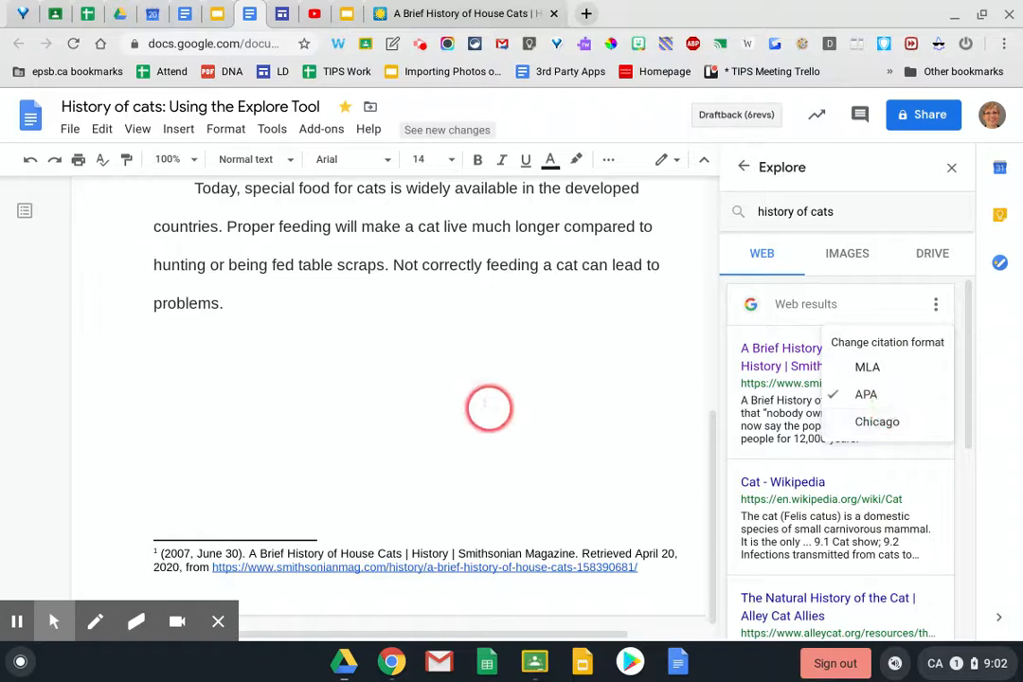
pyautogui.click(491, 409)
pyautogui.scroll(5, 485, 404)
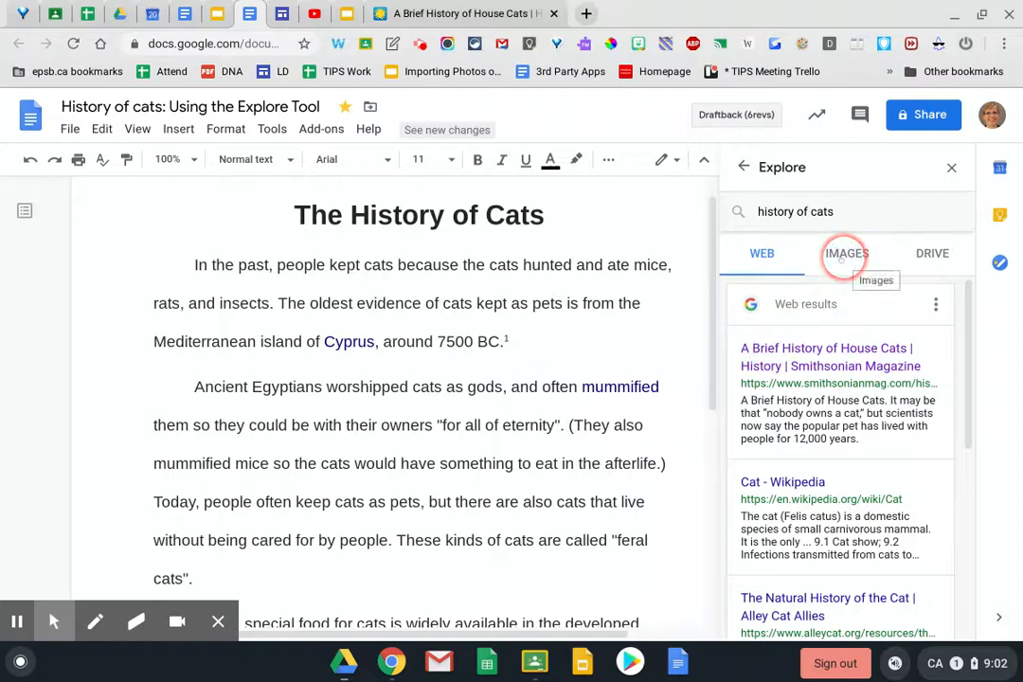
# Switch Explore to image results for 'history of cats' and scroll through the thumbnails
pyautogui.click(841, 255)
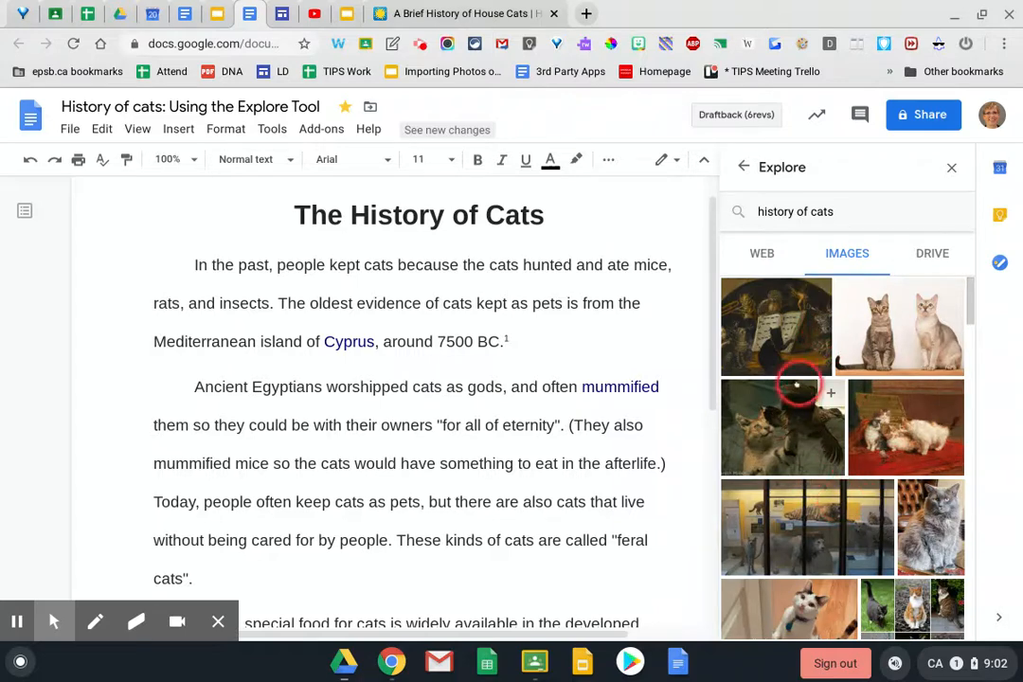
pyautogui.scroll(-10, 876, 408)
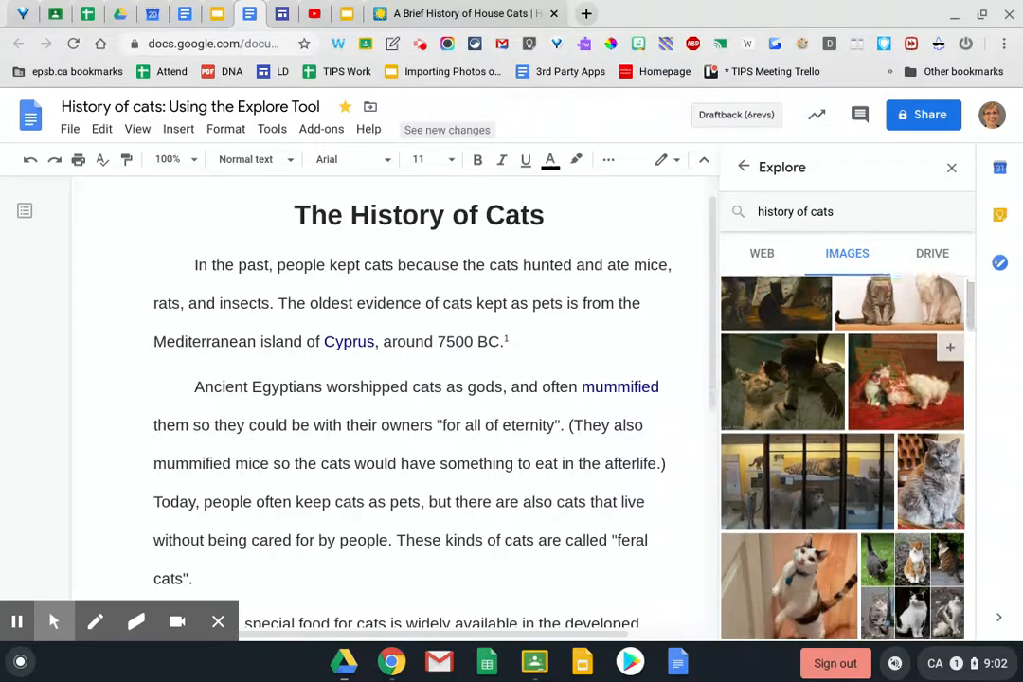
pyautogui.scroll(-6, 876, 407)
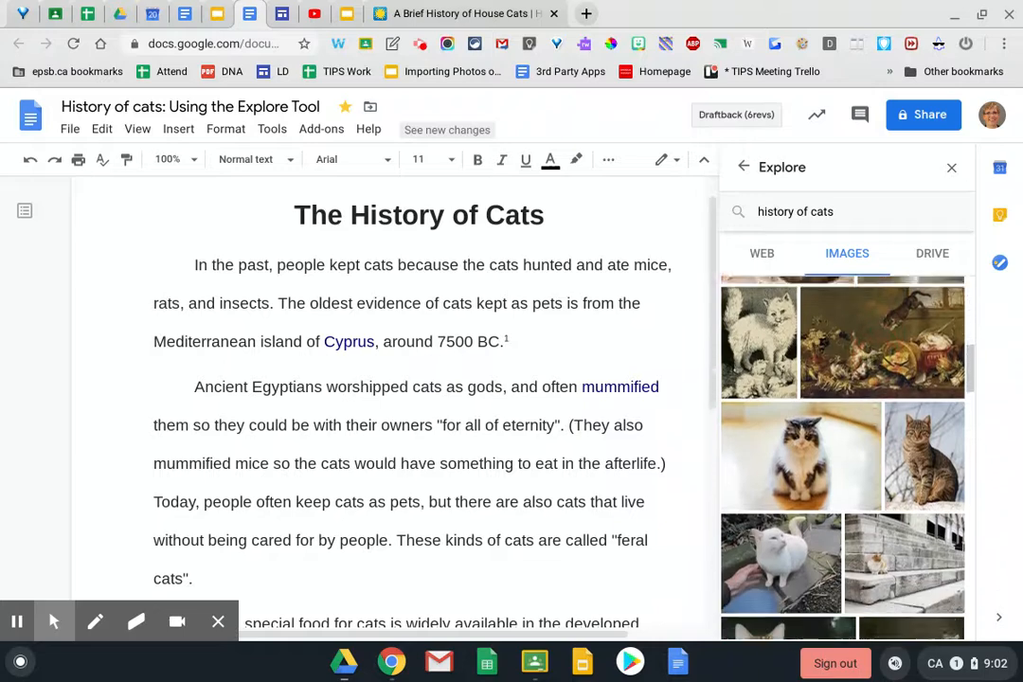
pyautogui.scroll(-3, 905, 426)
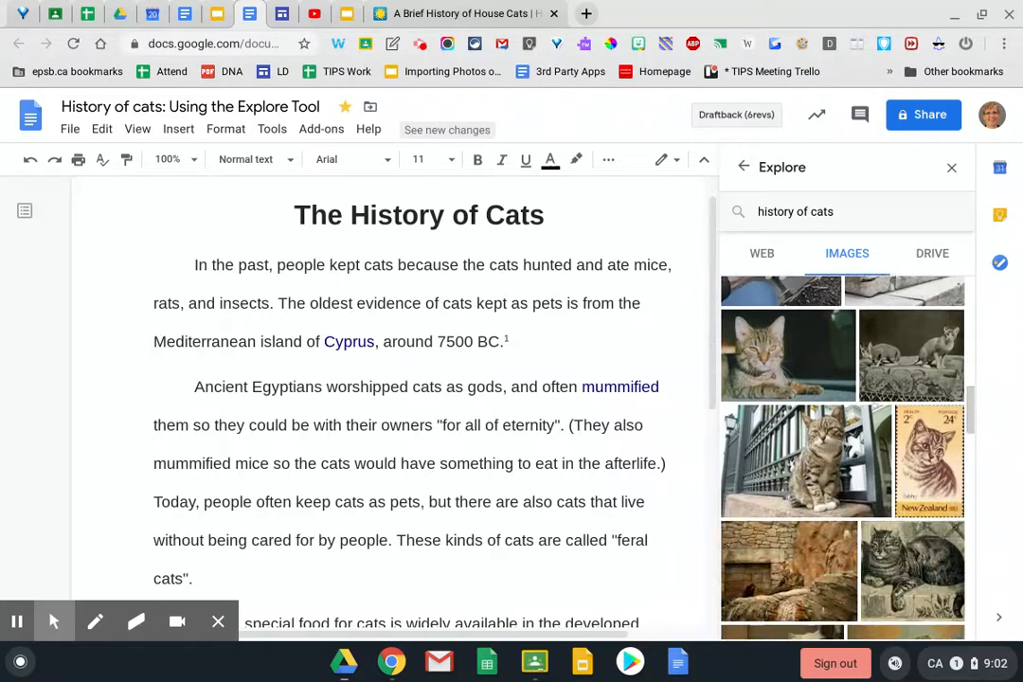
# Replace the Explore query with 'egyptian cat gods' and browse the cat statue and mummy images
pyautogui.scroll(15, 904, 530)
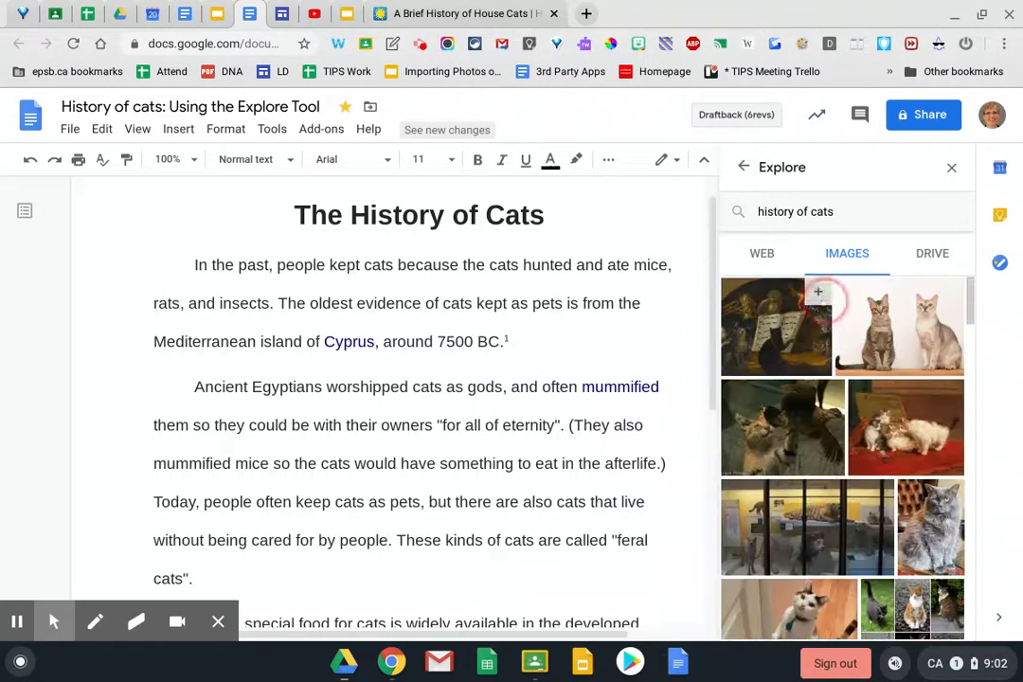
pyautogui.doubleClick(820, 212)
pyautogui.moveTo(801, 212); pyautogui.dragTo(754, 214)
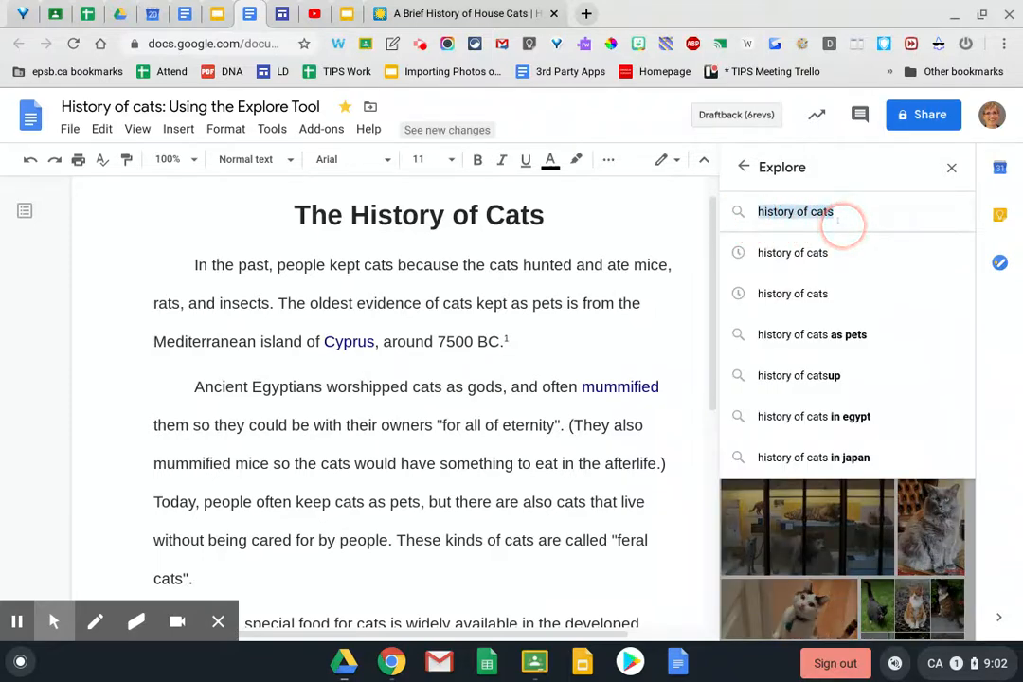
pyautogui.write('ey')
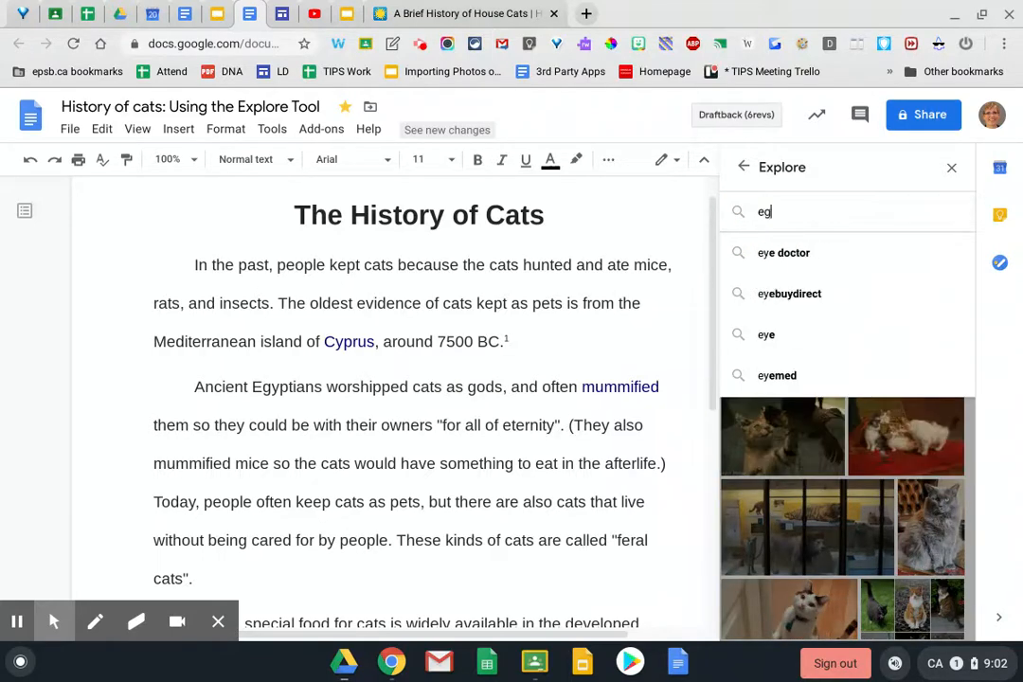
pyautogui.write('yptian c')
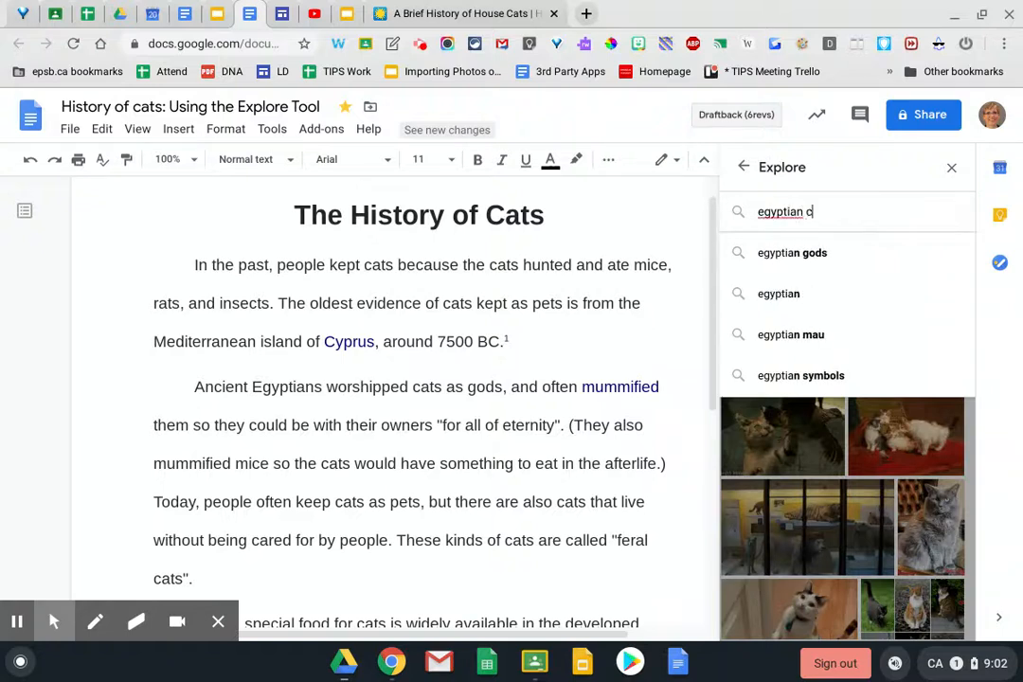
pyautogui.write('at gods')
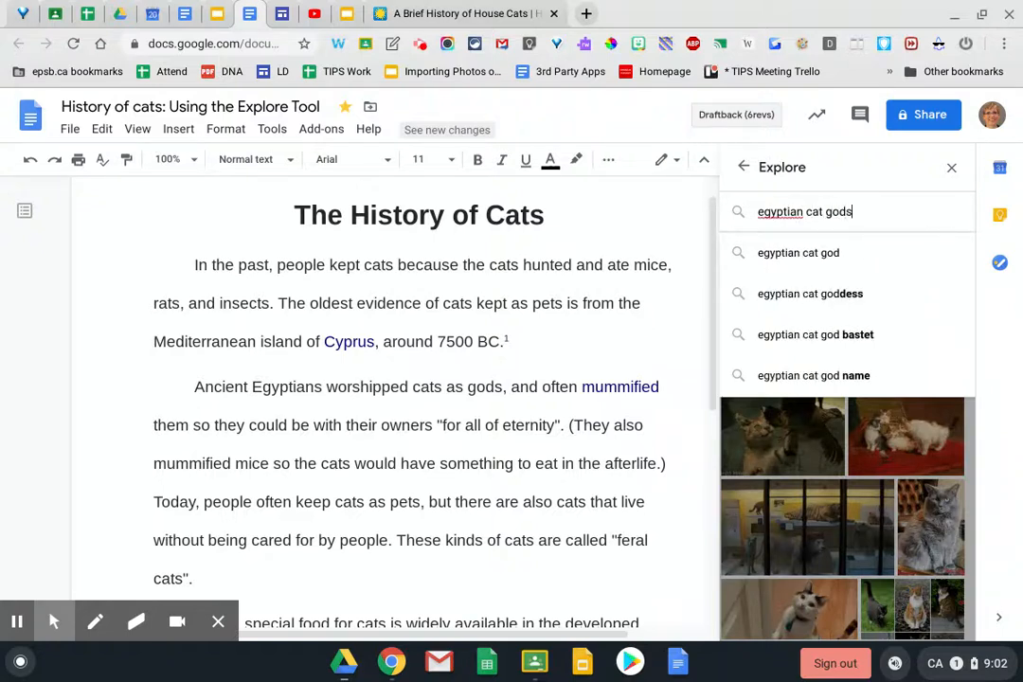
pyautogui.press('Return')
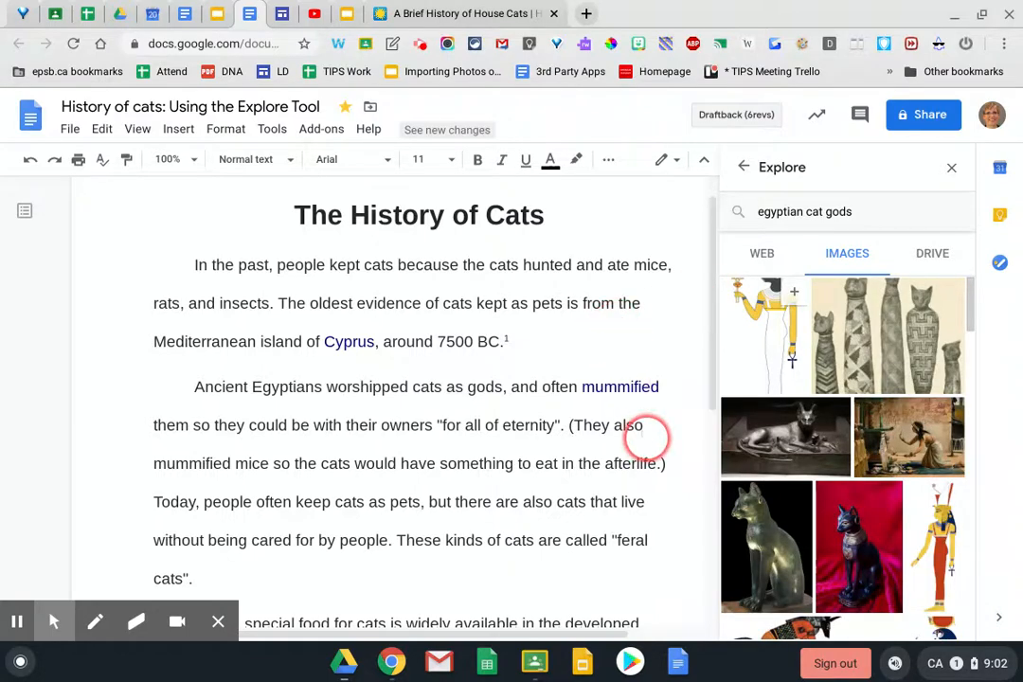
pyautogui.scroll(-2, 828, 556)
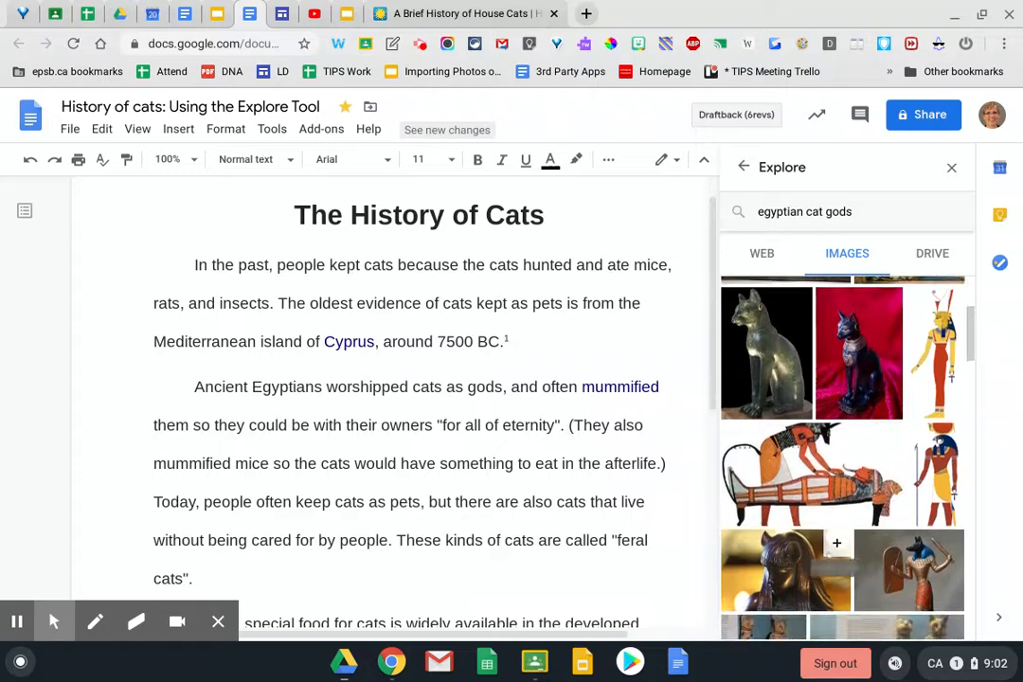
pyautogui.scroll(2, 836, 543)
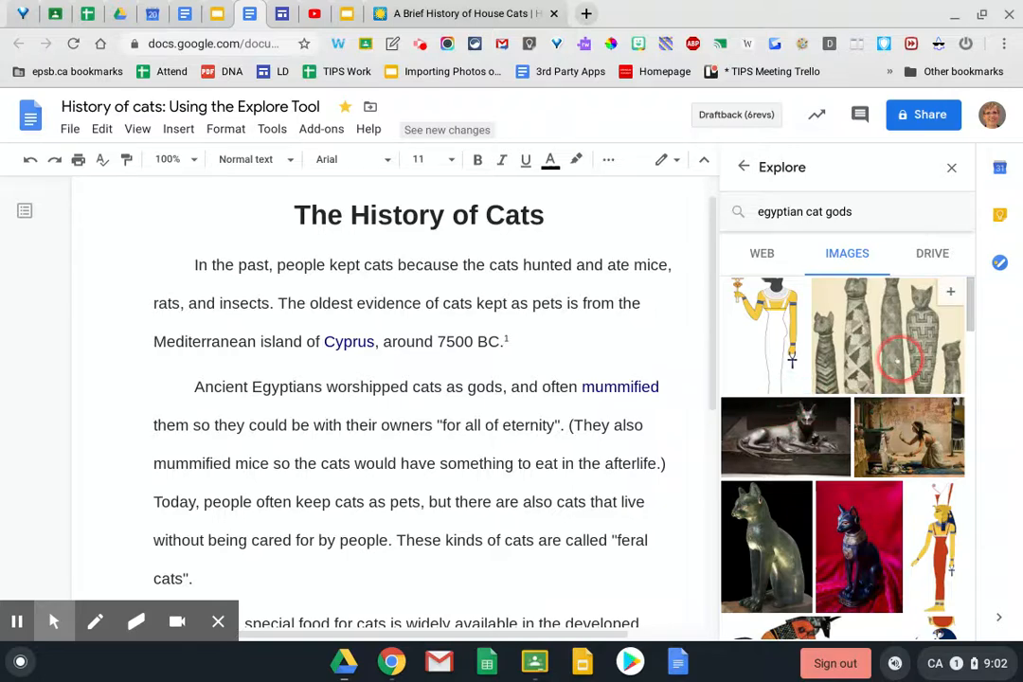
pyautogui.scroll(-5, 891, 358)
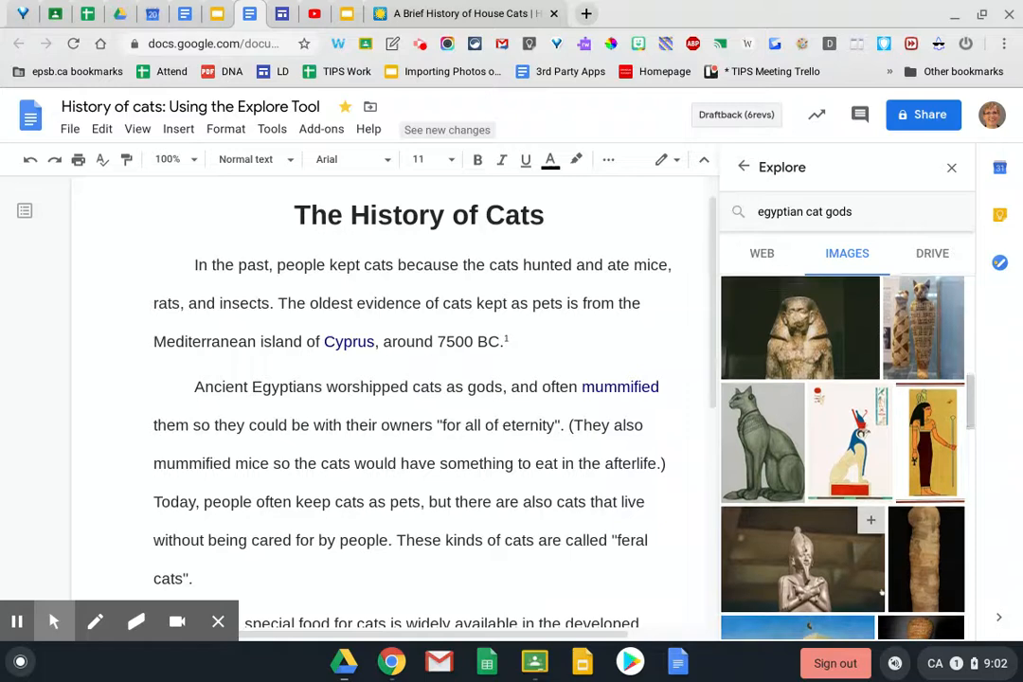
pyautogui.scroll(-3, 881, 592)
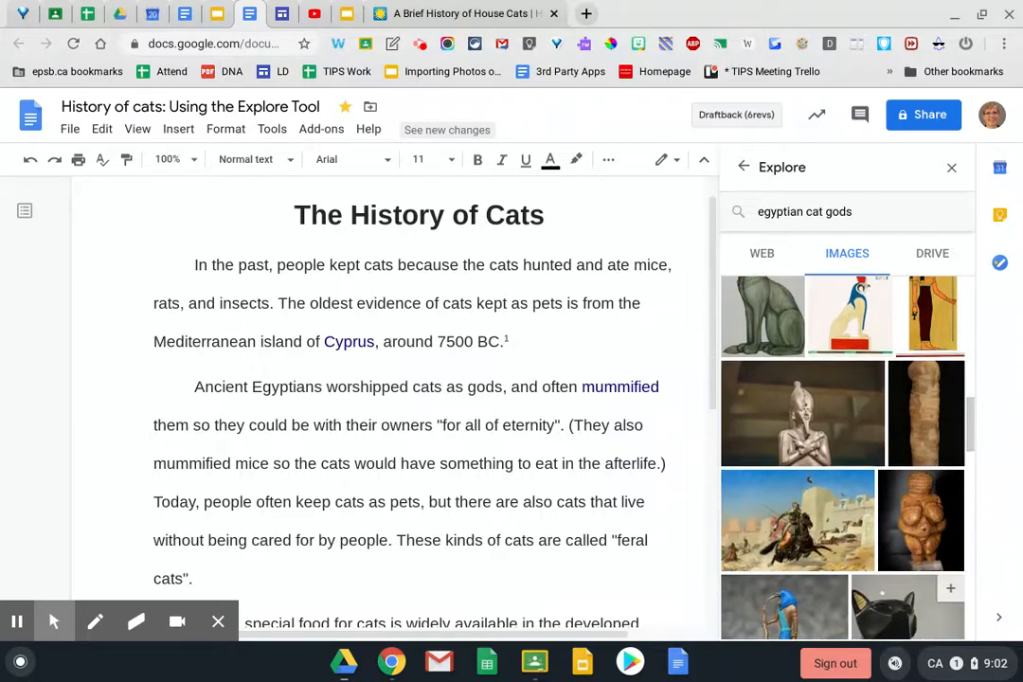
pyautogui.scroll(3, 881, 592)
pyautogui.scroll(3, 738, 474)
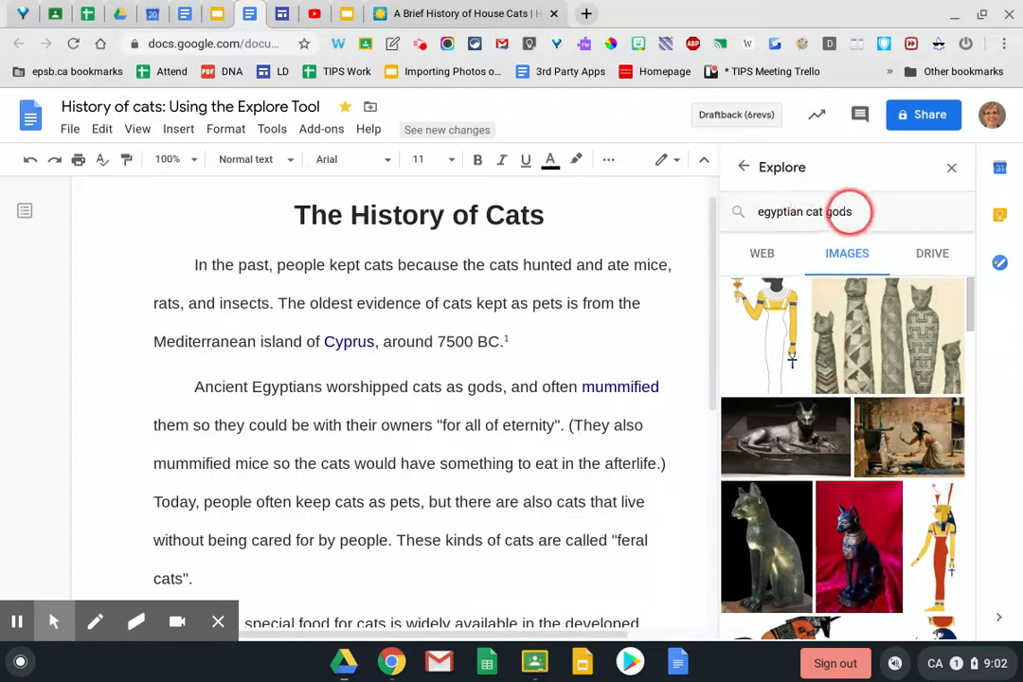
# Replace the 'egyptian cat gods' Explore query with 'mummified cats' and search for it
pyautogui.moveTo(849, 210); pyautogui.dragTo(771, 211)
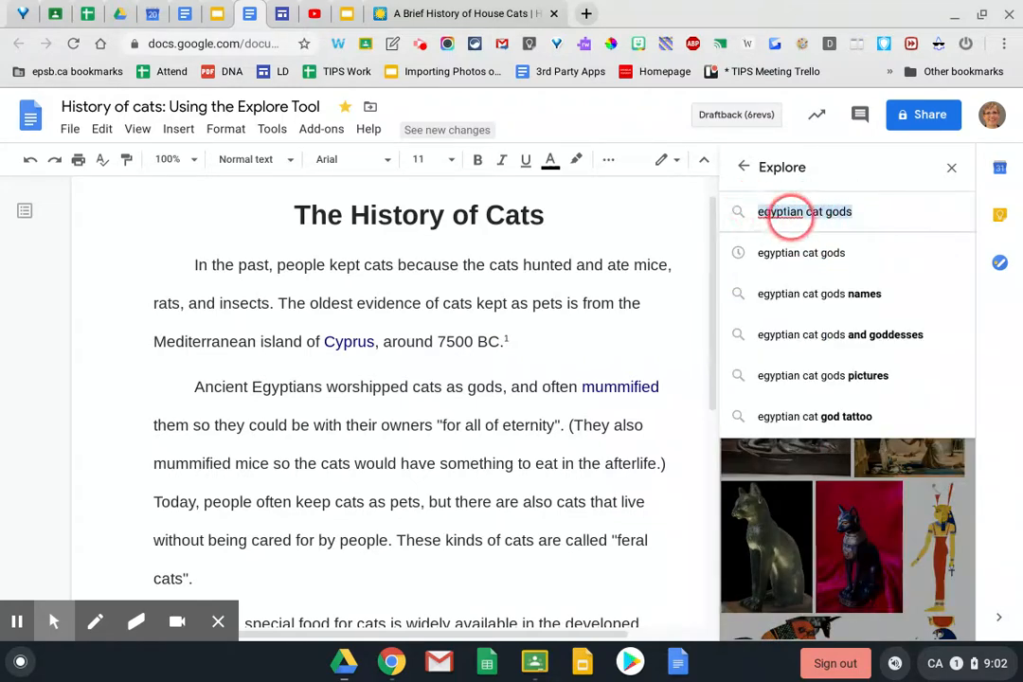
pyautogui.write('mumm')
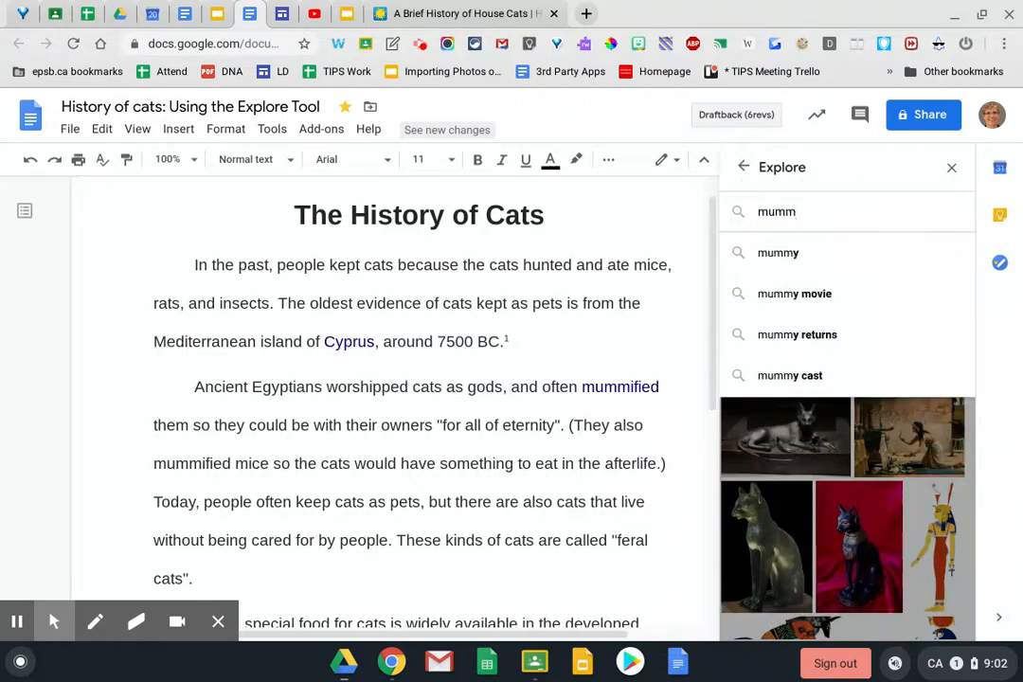
pyautogui.write('ifie')
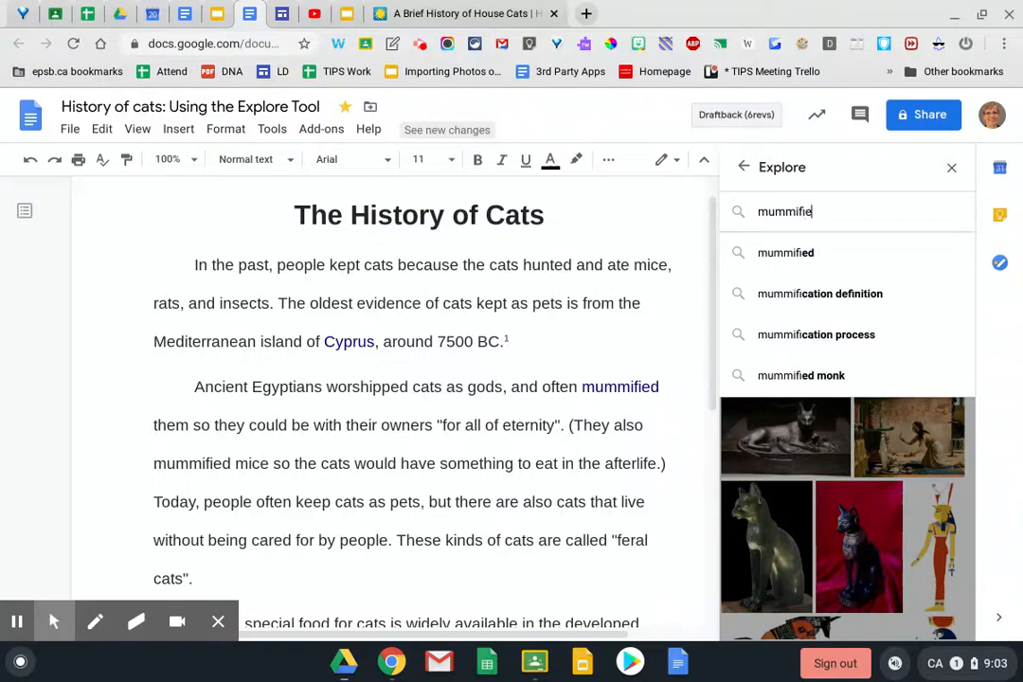
pyautogui.write('d cats')
pyautogui.press('Return')
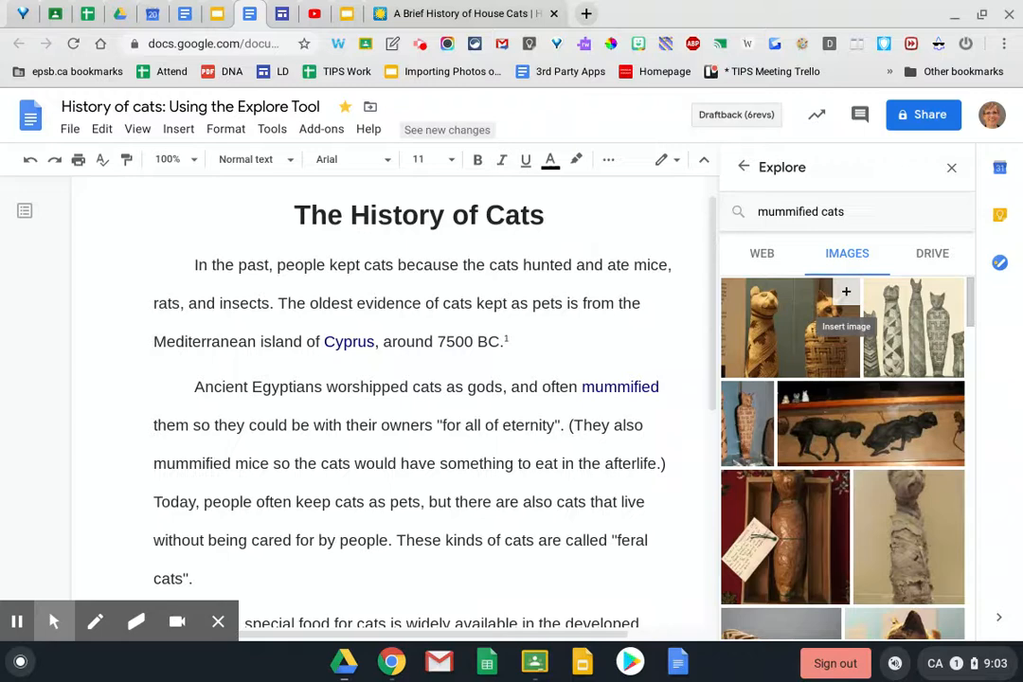
# Insert the previewed photo of two wrapped cat mummies into the document and select it
pyautogui.click(811, 327)
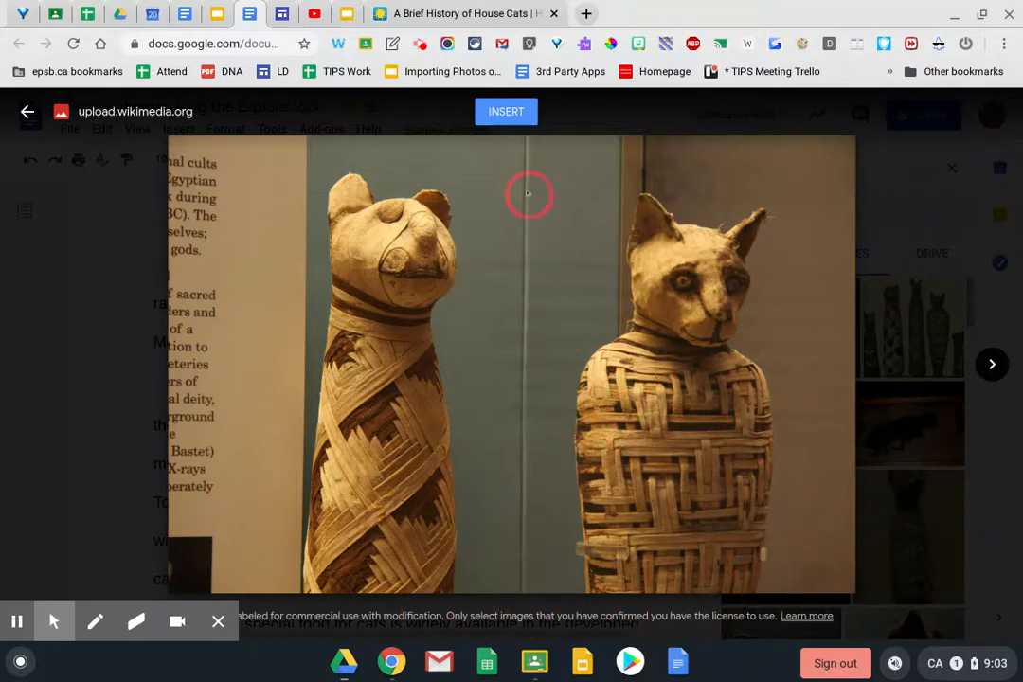
pyautogui.click(506, 112)
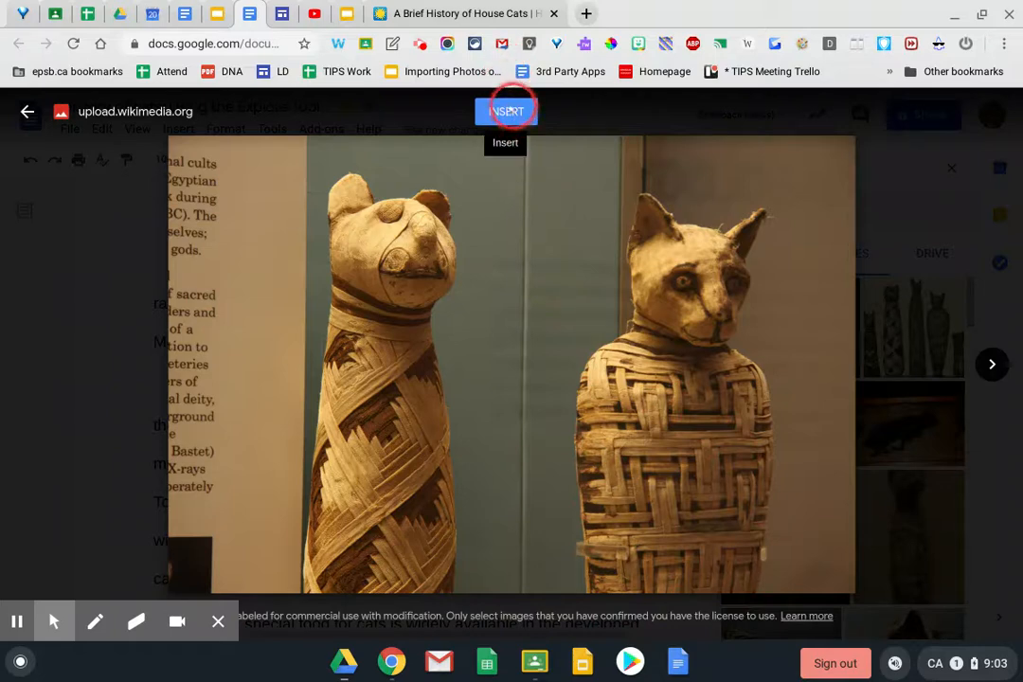
pyautogui.click(506, 112)
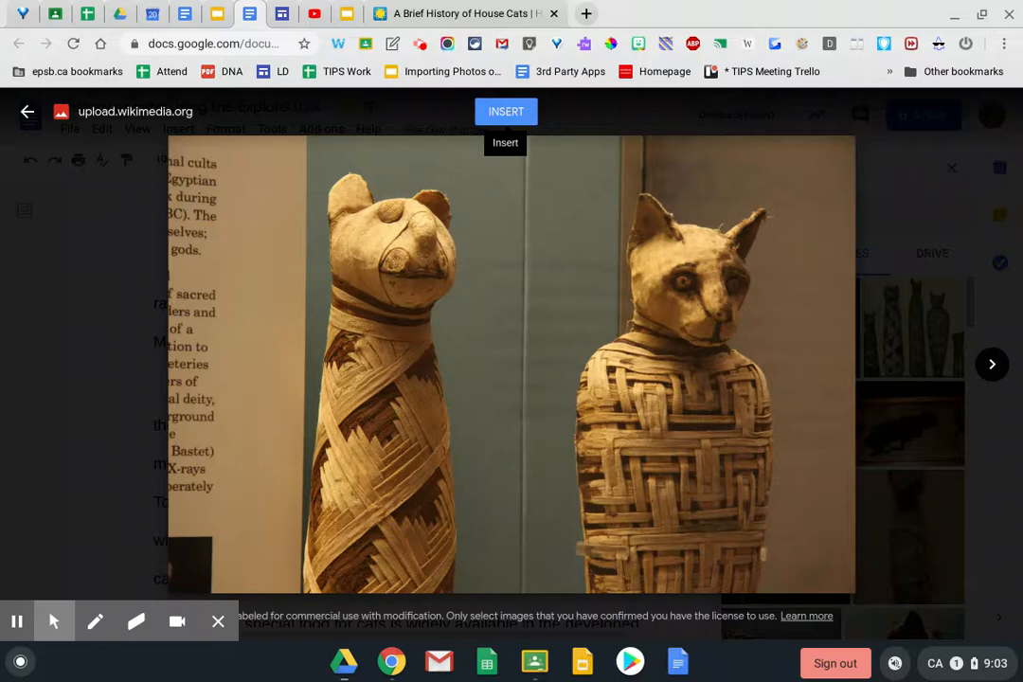
pyautogui.click(507, 112)
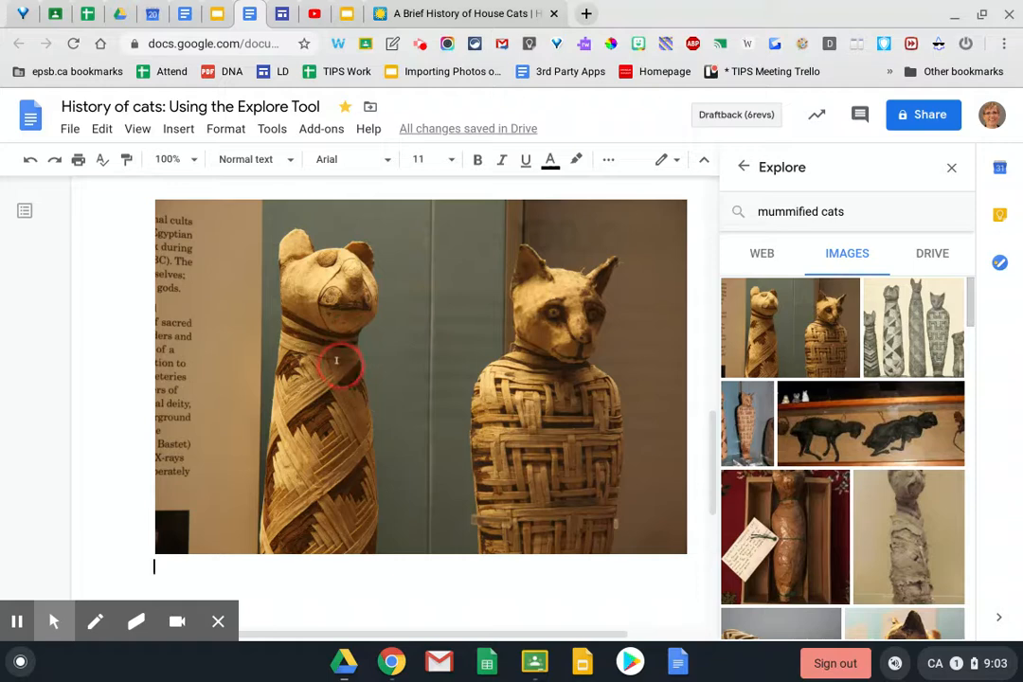
pyautogui.click(336, 361)
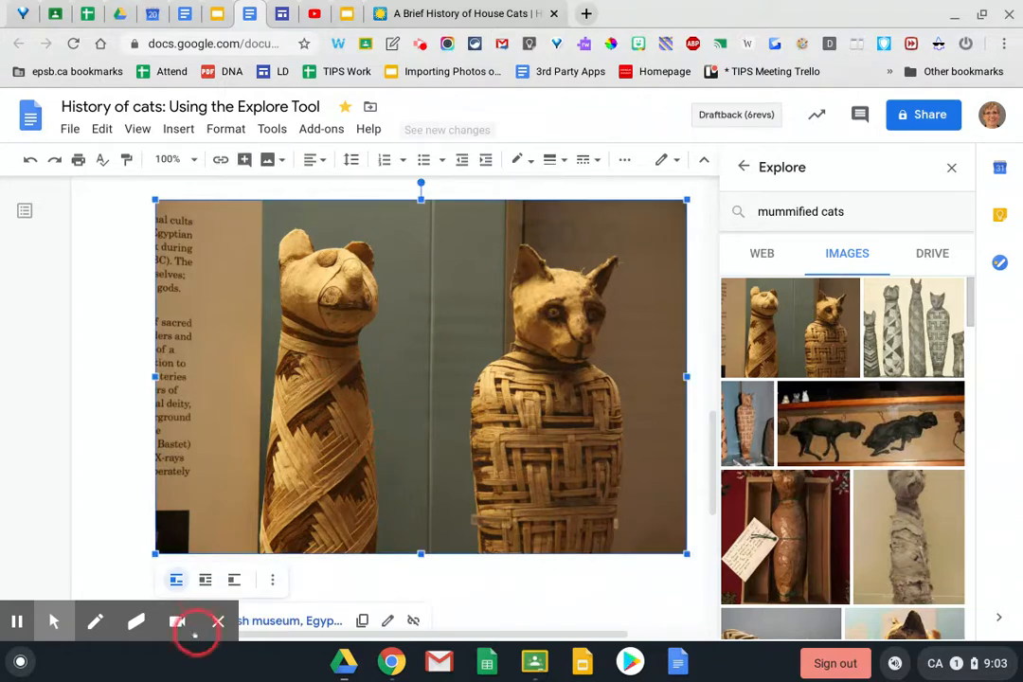
# Add a photo of a single mummified cat from Explore below the first image
pyautogui.click(218, 622)
pyautogui.scroll(-2, 295, 603)
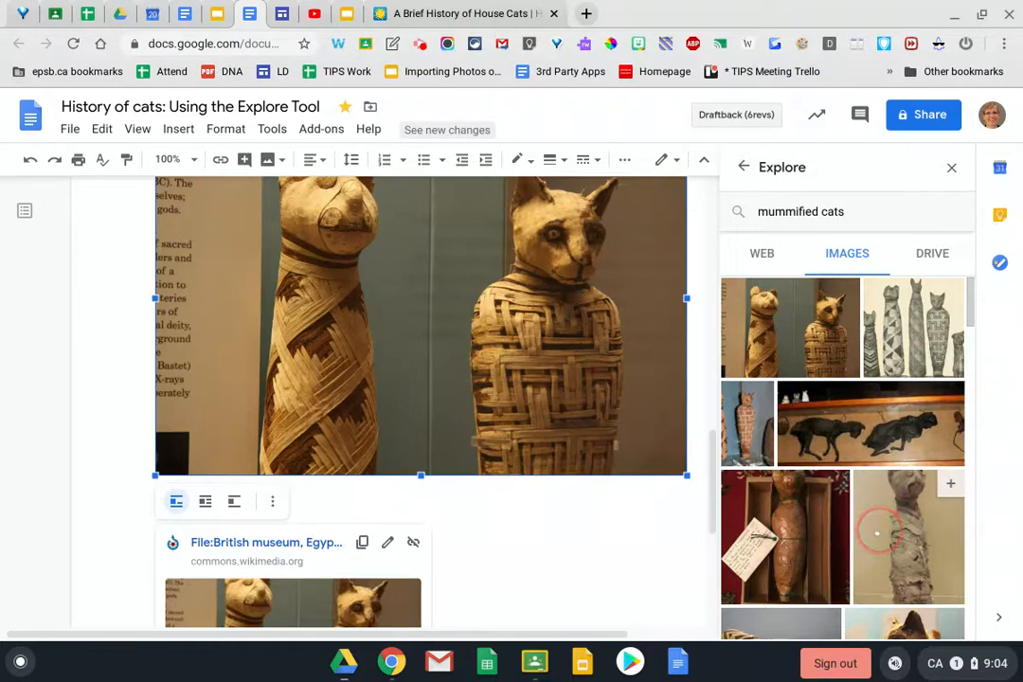
pyautogui.click(671, 519)
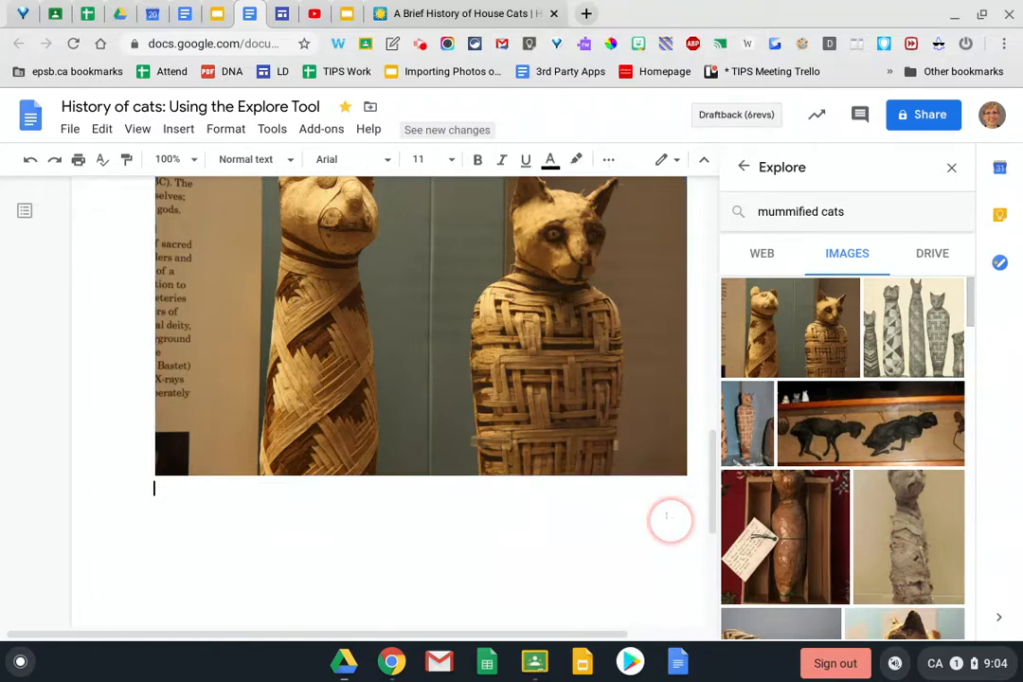
pyautogui.moveTo(958, 493)
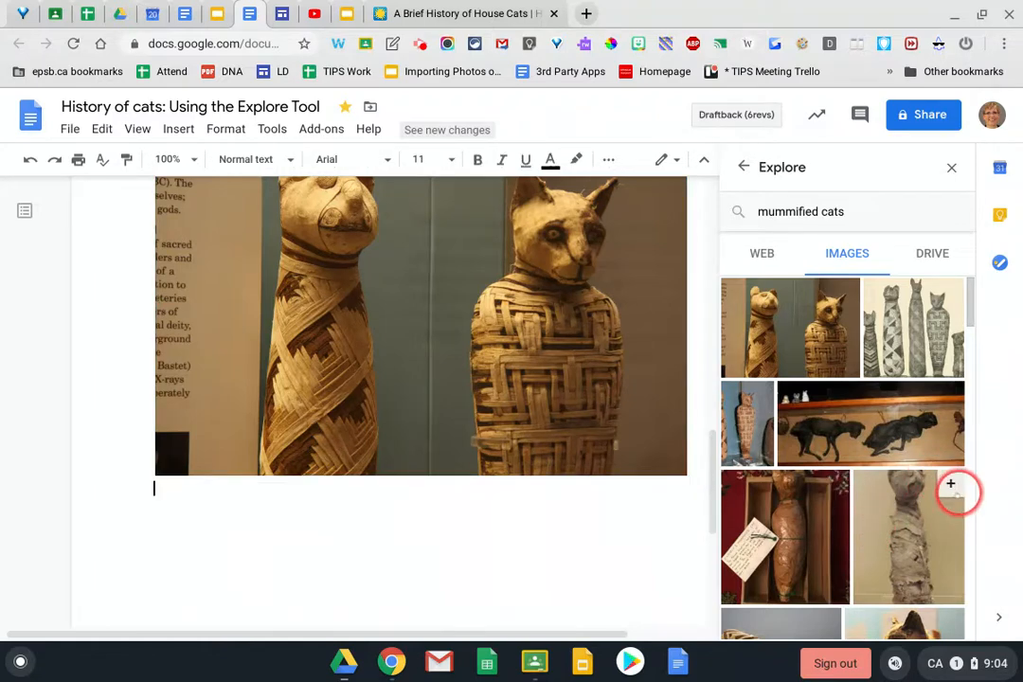
pyautogui.click(949, 484)
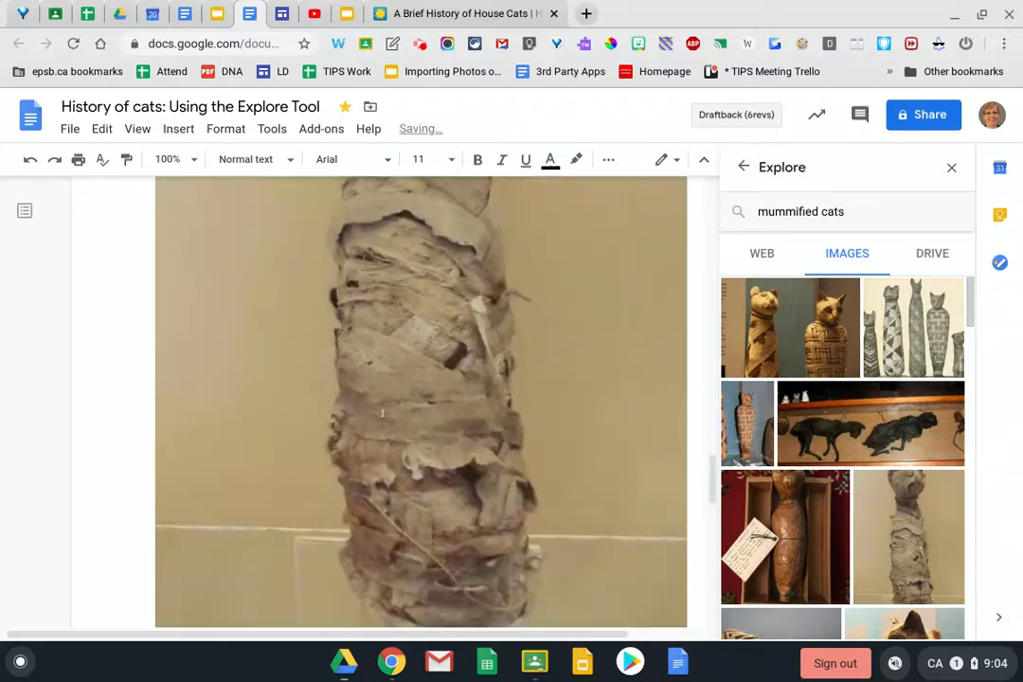
# Shrink both the single-cat photo and the two-cat-mummies photo by dragging their corners
pyautogui.scroll(3, 382, 413)
pyautogui.scroll(-3, 383, 412)
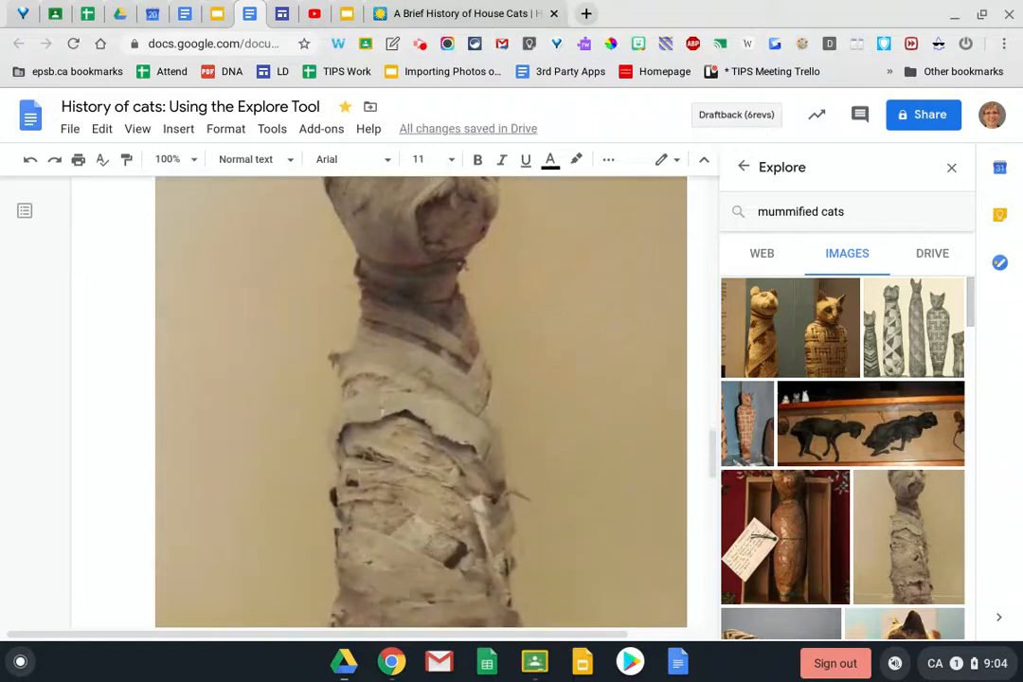
pyautogui.click(387, 418)
pyautogui.scroll(-3, 387, 417)
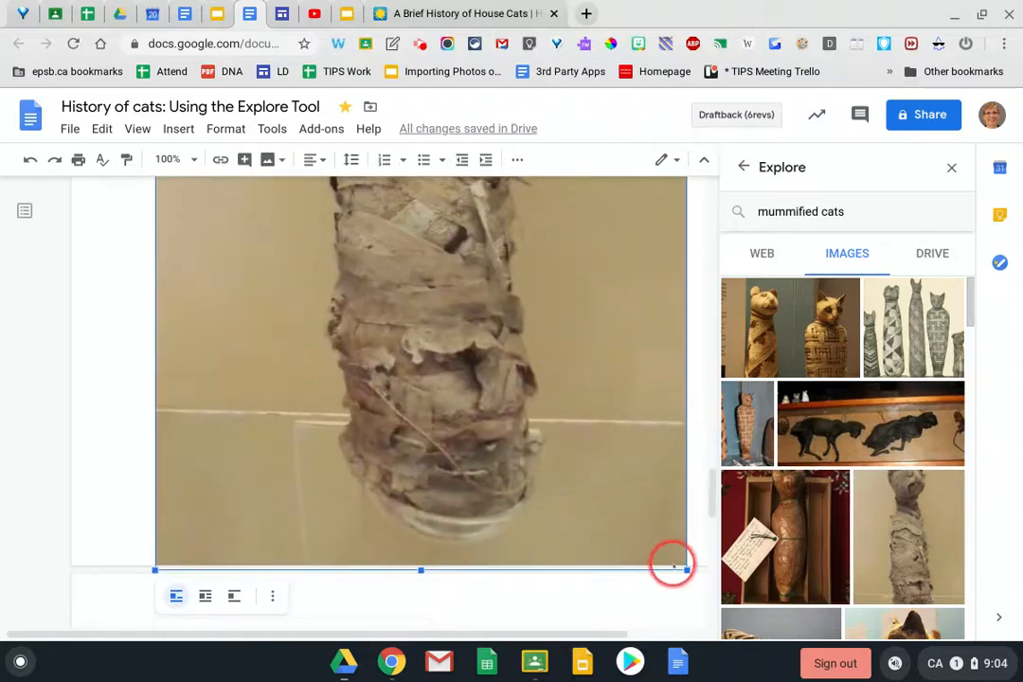
pyautogui.moveTo(684, 569); pyautogui.dragTo(516, 384)
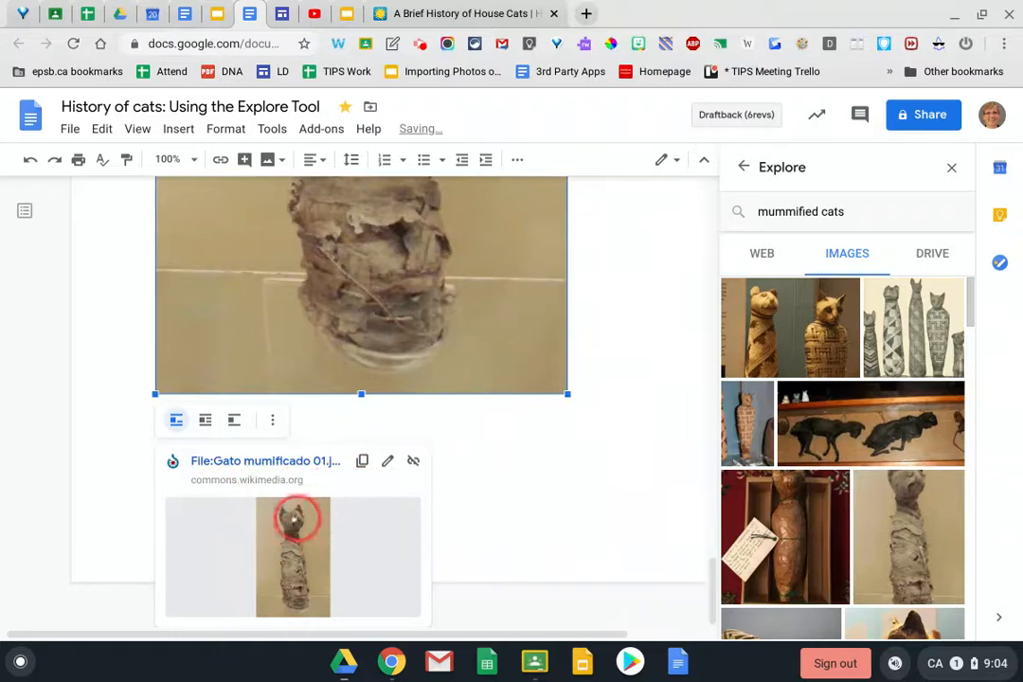
pyautogui.scroll(5, 676, 483)
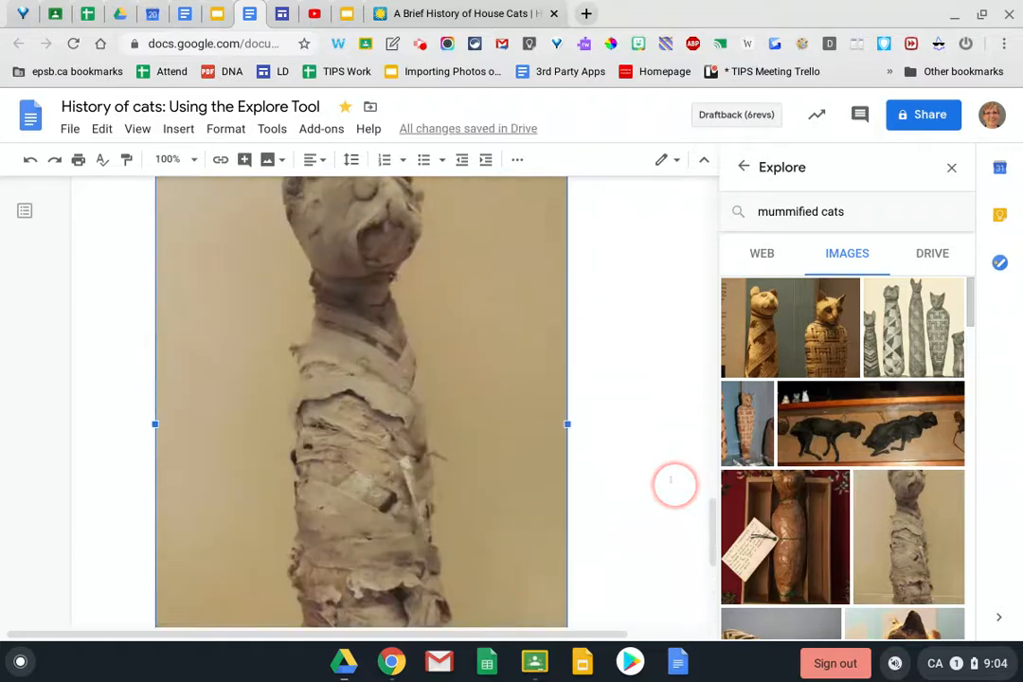
pyautogui.scroll(9, 671, 480)
pyautogui.scroll(-10, 639, 403)
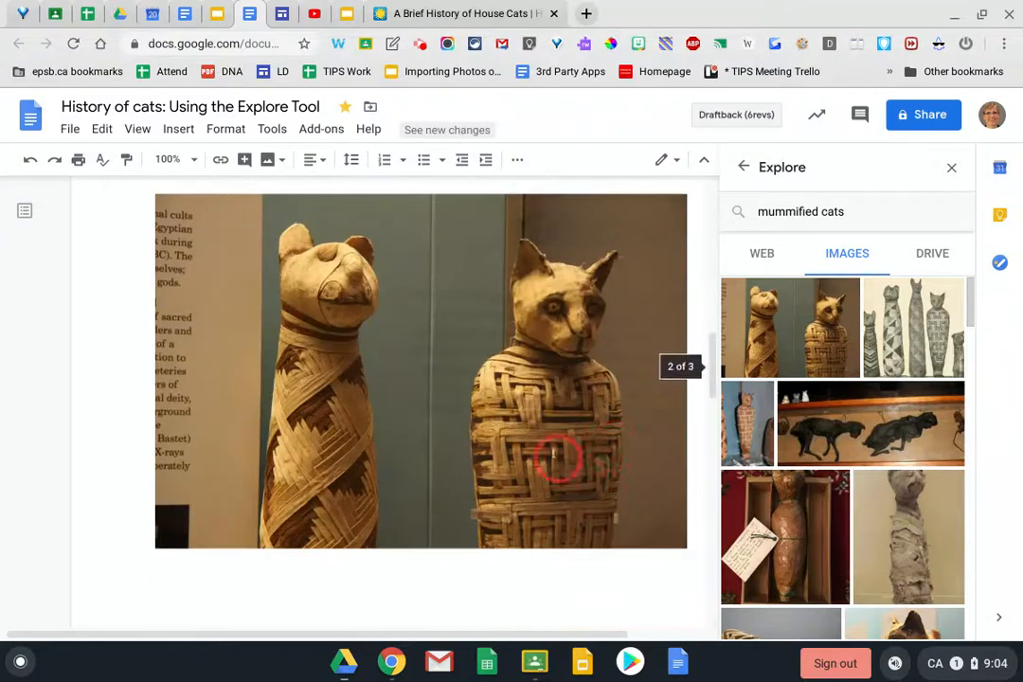
pyautogui.click(559, 458)
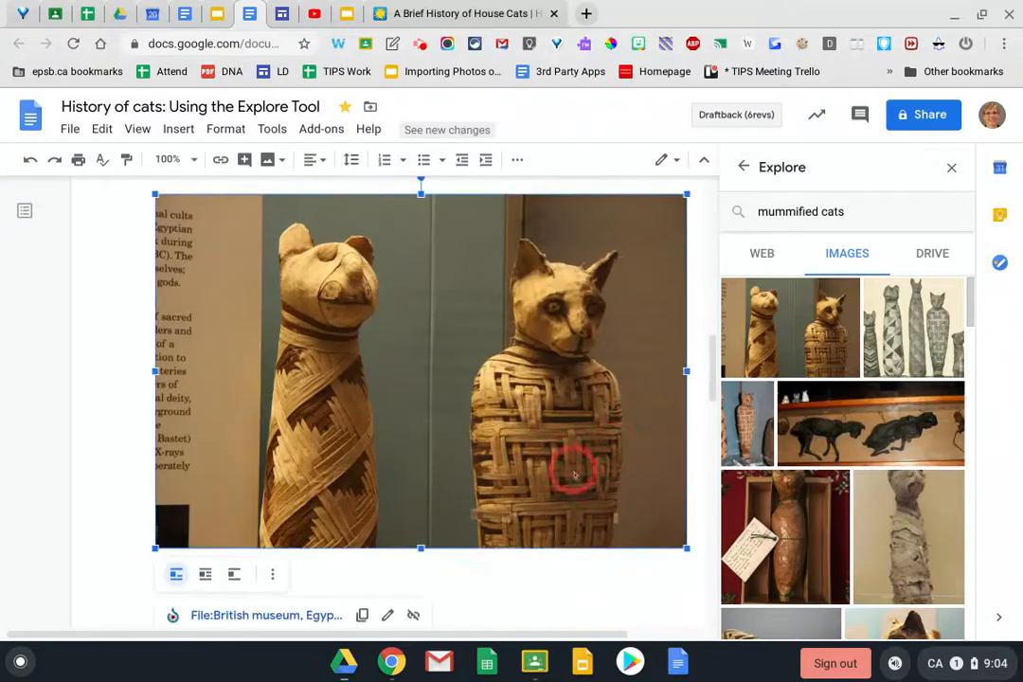
pyautogui.moveTo(685, 547); pyautogui.dragTo(475, 423)
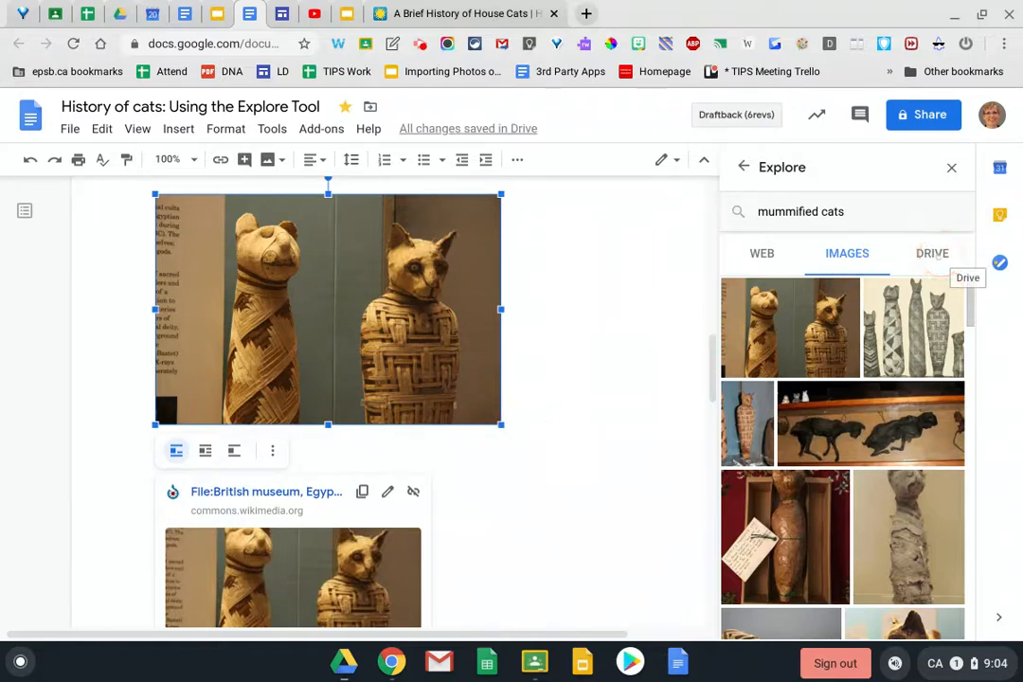
# Browse Explore's Drive results, open a matching document, then close it
pyautogui.click(940, 252)
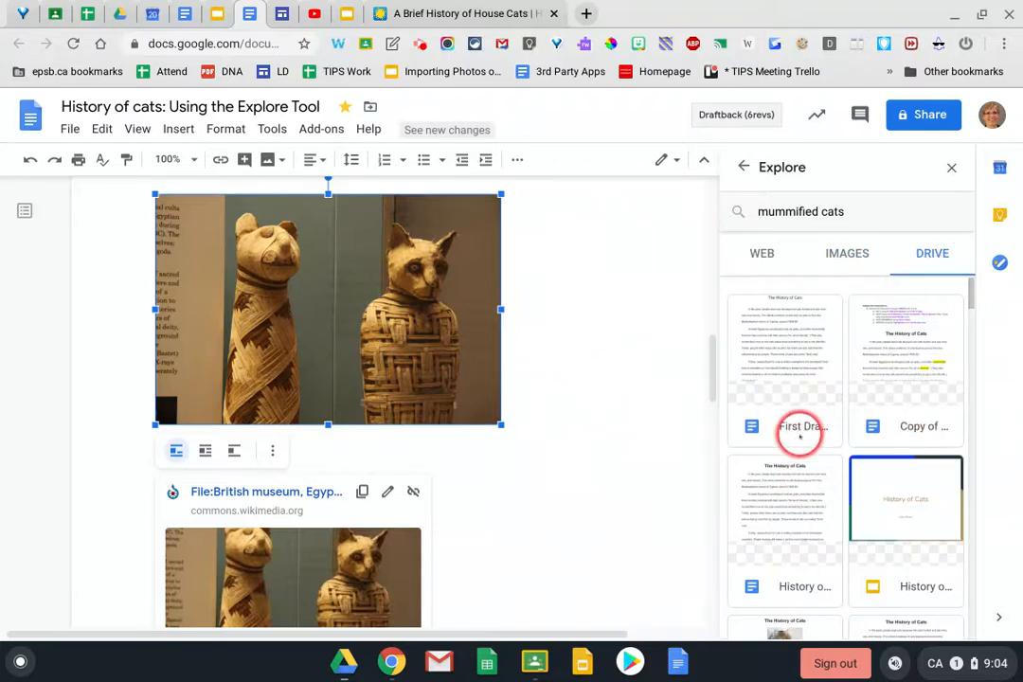
pyautogui.scroll(-5, 797, 431)
pyautogui.scroll(-4, 799, 441)
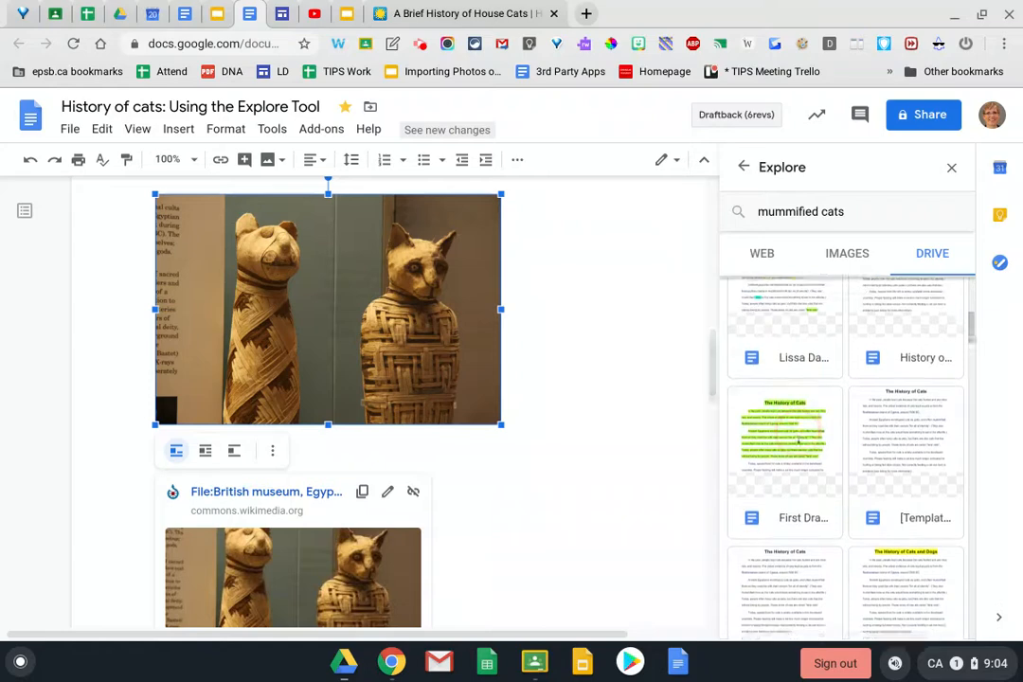
pyautogui.scroll(-4, 799, 441)
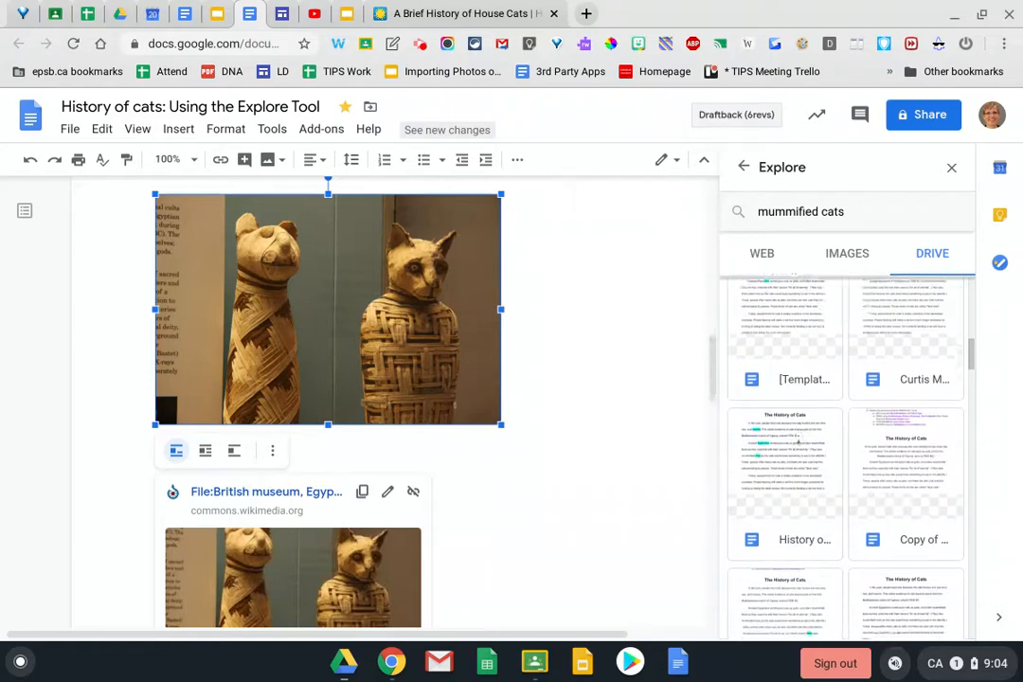
pyautogui.scroll(-2, 798, 443)
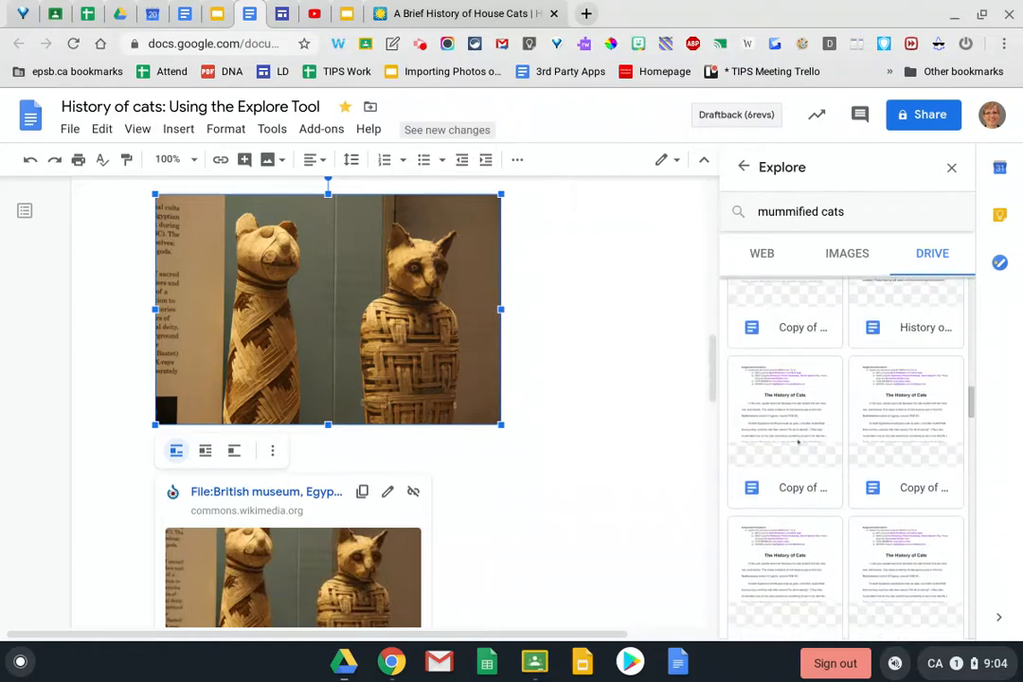
pyautogui.scroll(-2, 798, 441)
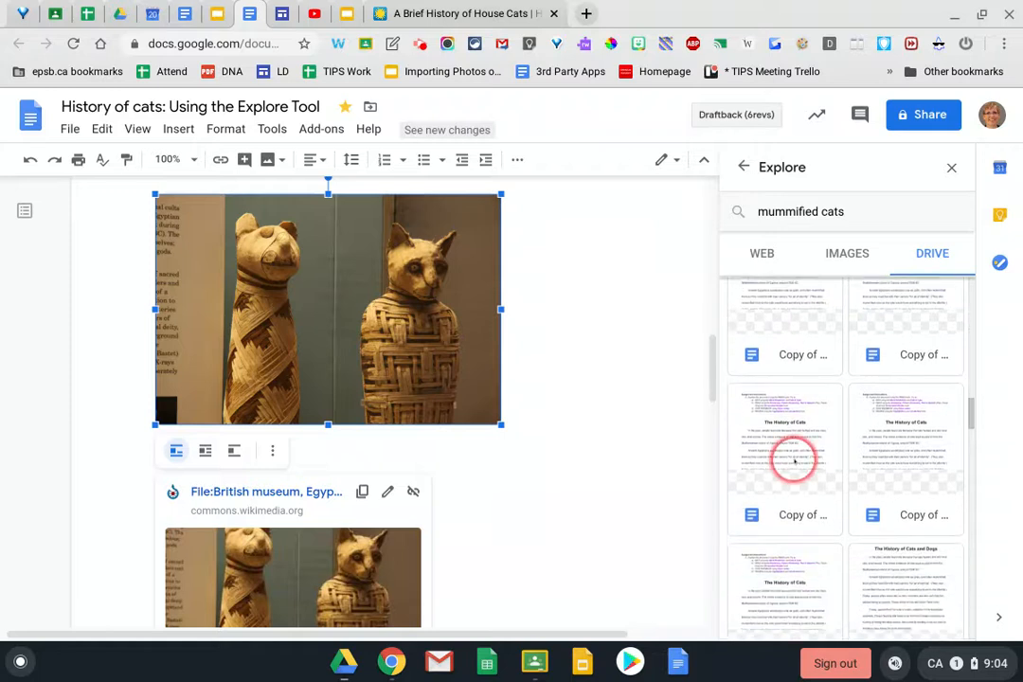
pyautogui.click(793, 460)
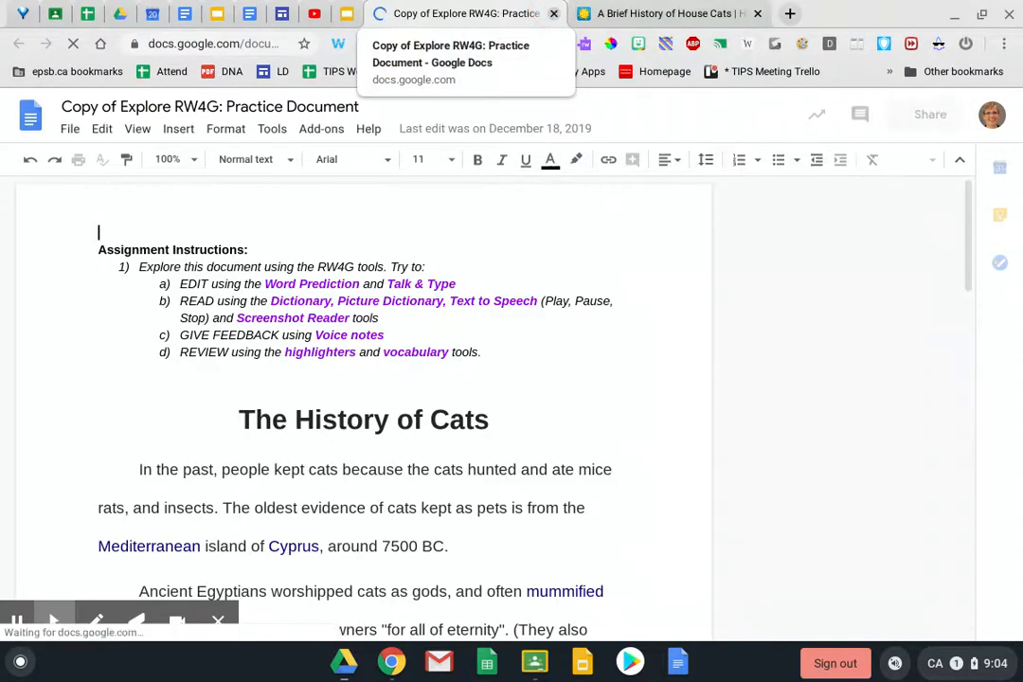
pyautogui.click(554, 13)
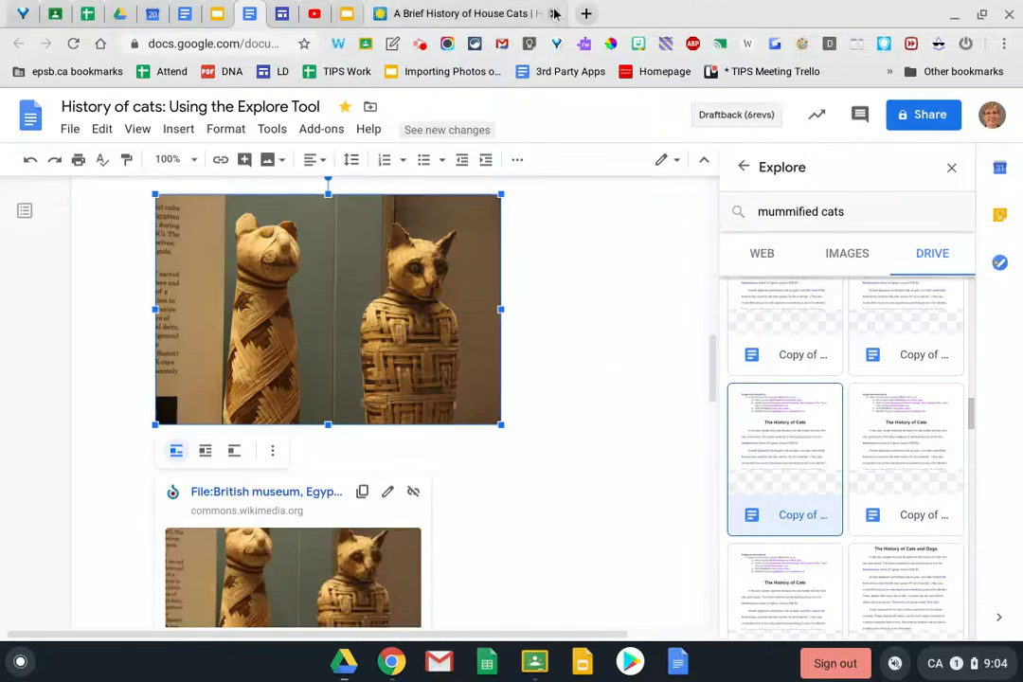
# Close the house cats article tab and the Explore panel, then switch to the History of Cats slides
pyautogui.click(555, 13)
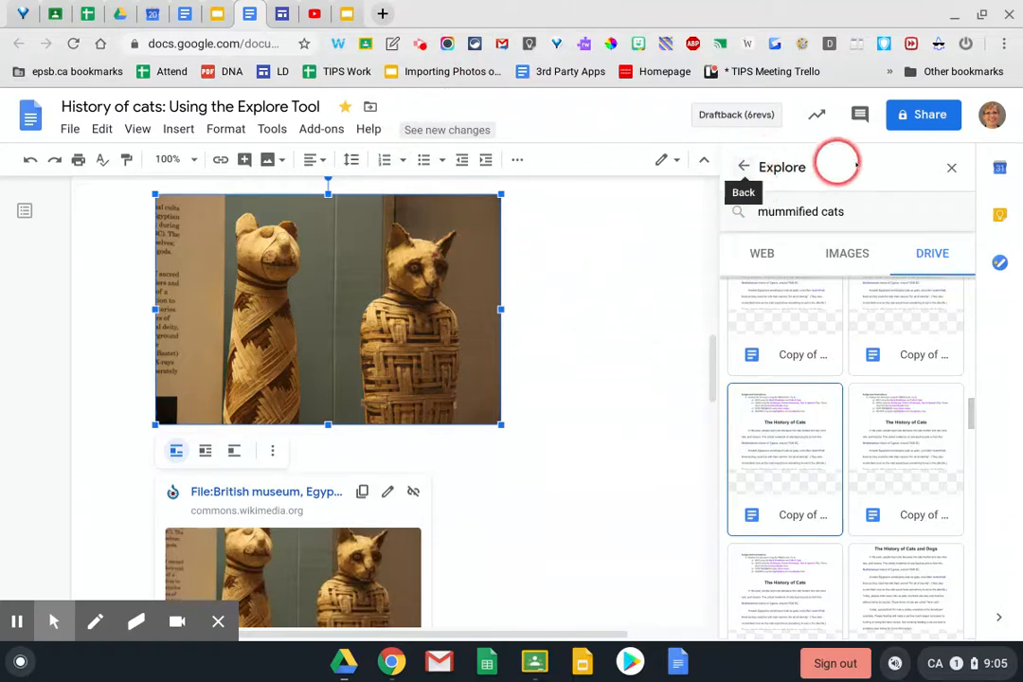
pyautogui.click(950, 167)
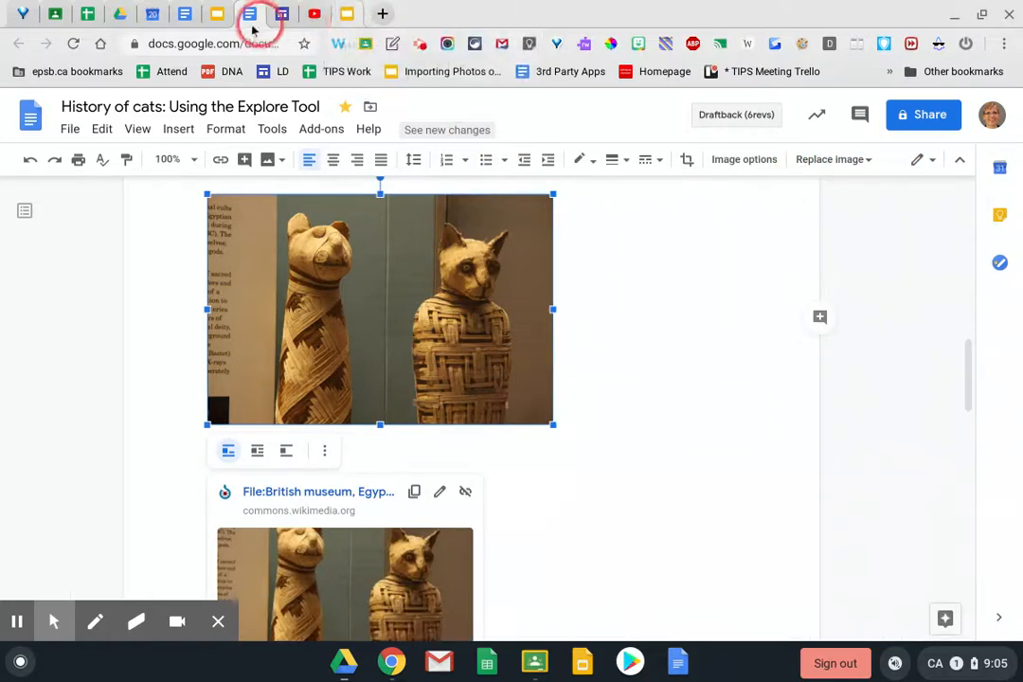
pyautogui.click(220, 17)
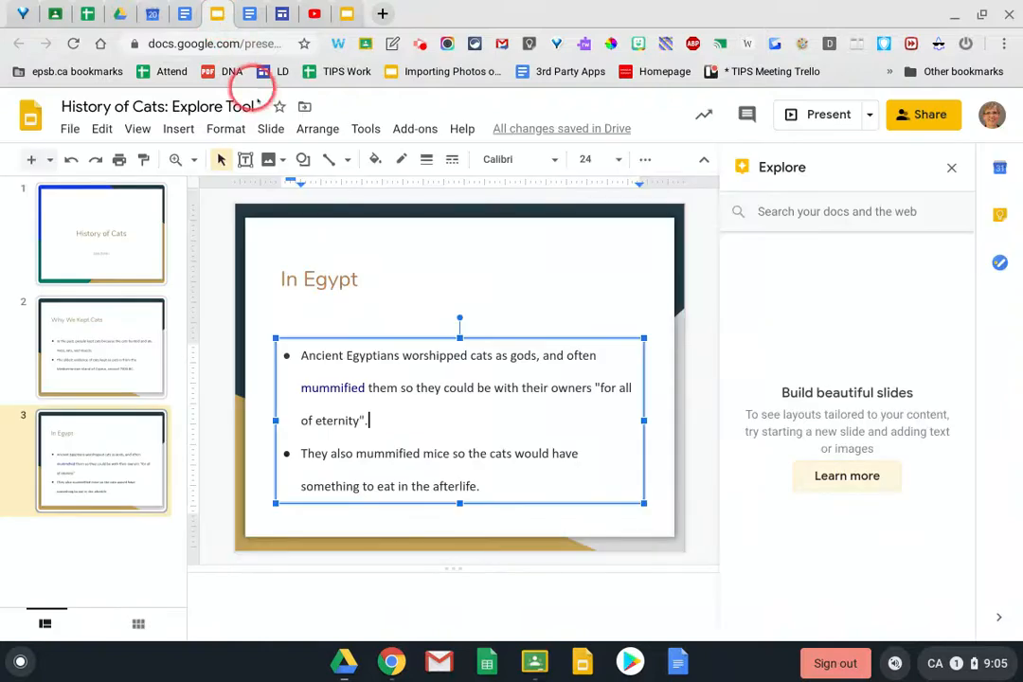